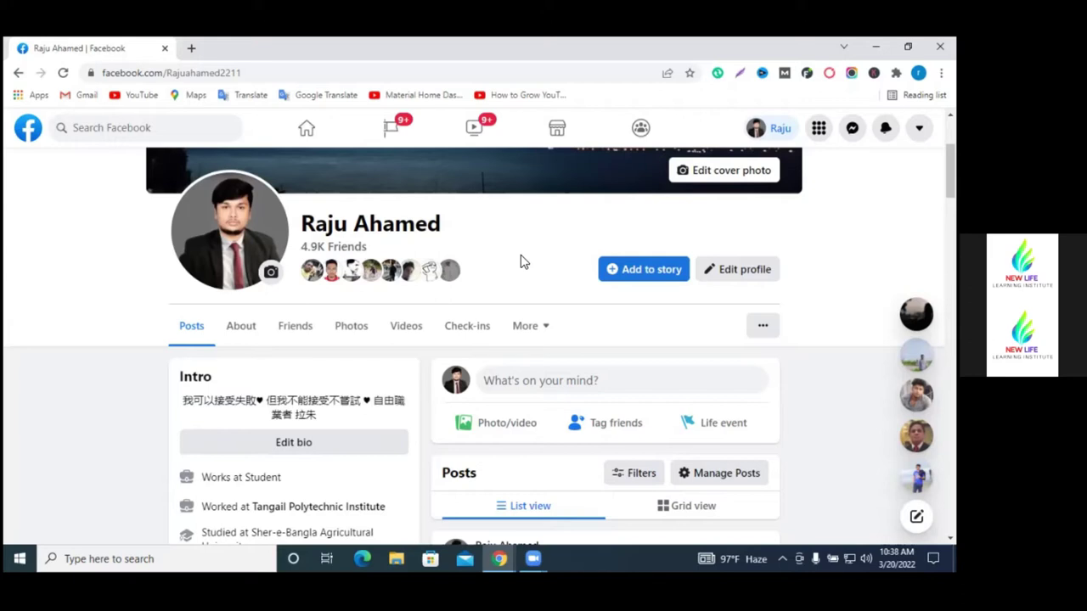
{"action": "left_click", "coordinate": [392, 134]}
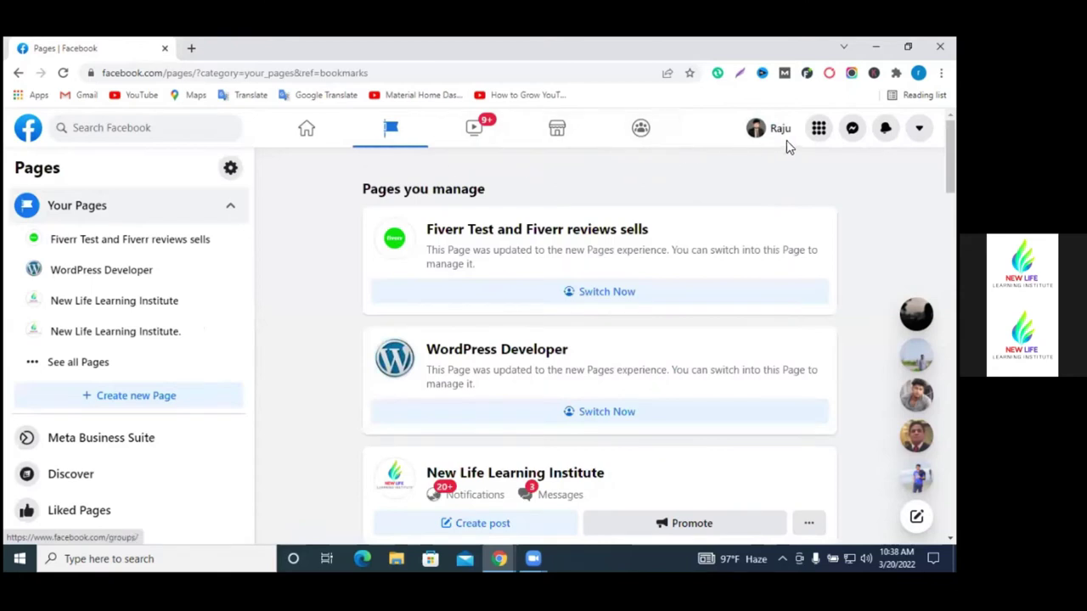
{"action": "left_click", "coordinate": [919, 127]}
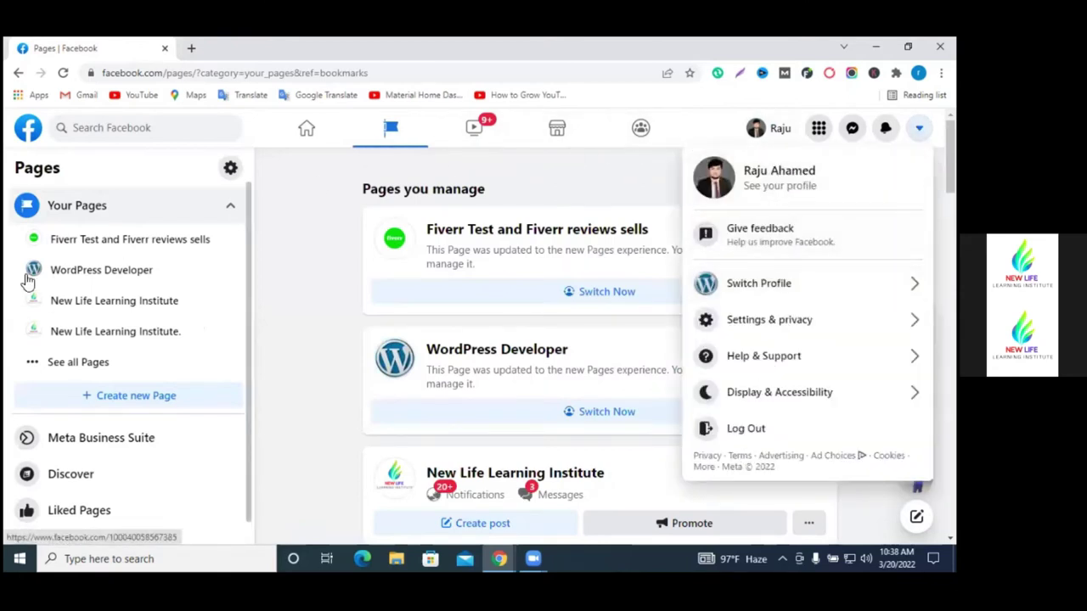
{"action": "left_click", "coordinate": [29, 130]}
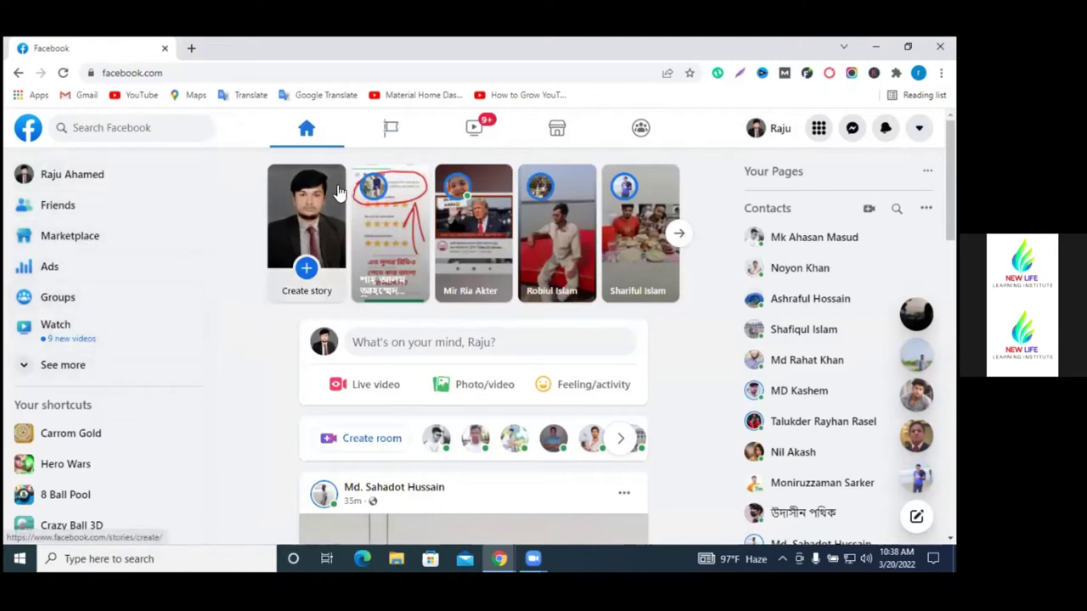
Step: Open the Envato Themes page from the full list of managed Pages
{"action": "left_click", "coordinate": [391, 132]}
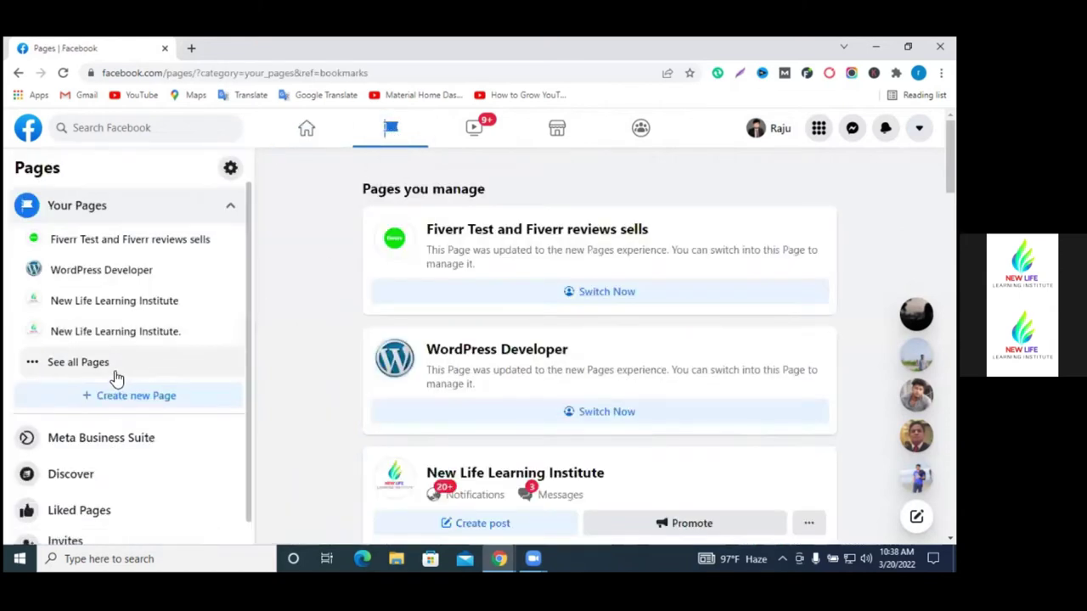
{"action": "left_click", "coordinate": [116, 376]}
{"action": "scroll", "coordinate": [167, 363], "scroll_direction": "down", "scroll_amount": 1}
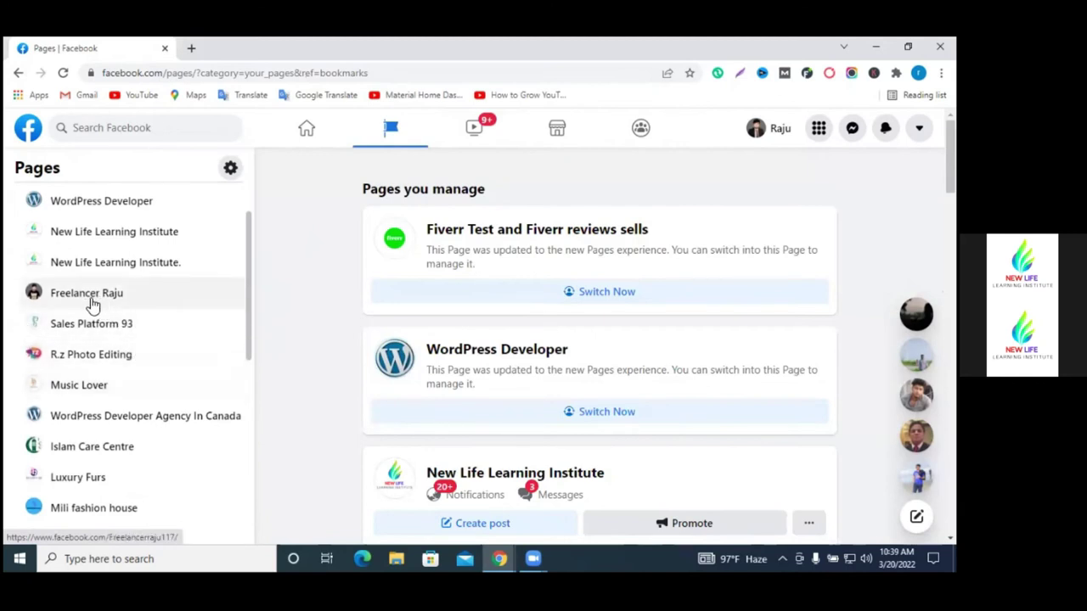
{"action": "scroll", "coordinate": [94, 307], "scroll_direction": "down", "scroll_amount": 3}
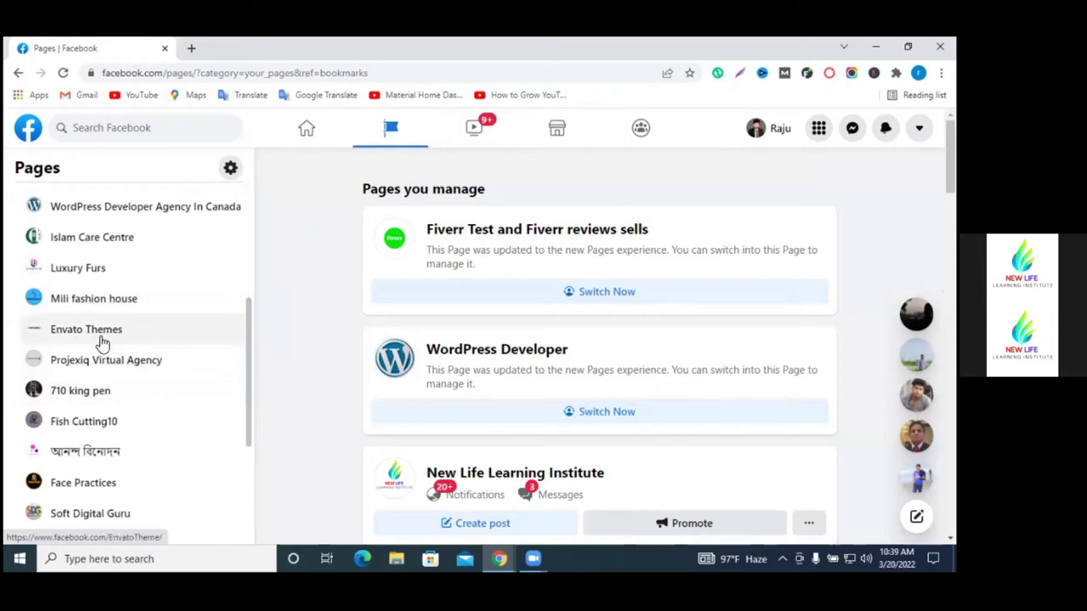
{"action": "left_click", "coordinate": [145, 339]}
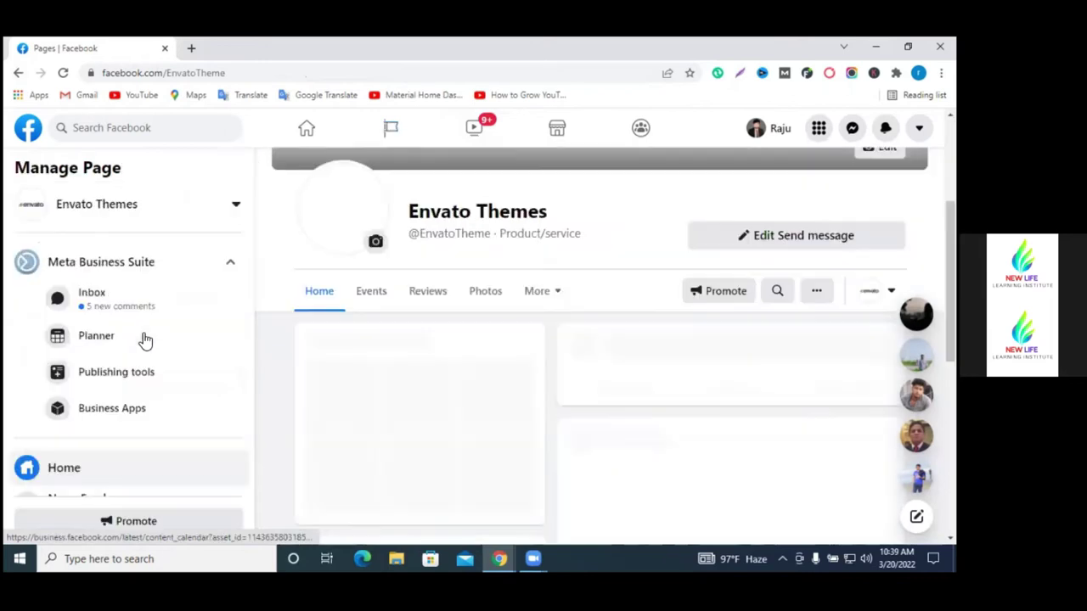
{"action": "scroll", "coordinate": [526, 280], "scroll_direction": "up", "scroll_amount": 3}
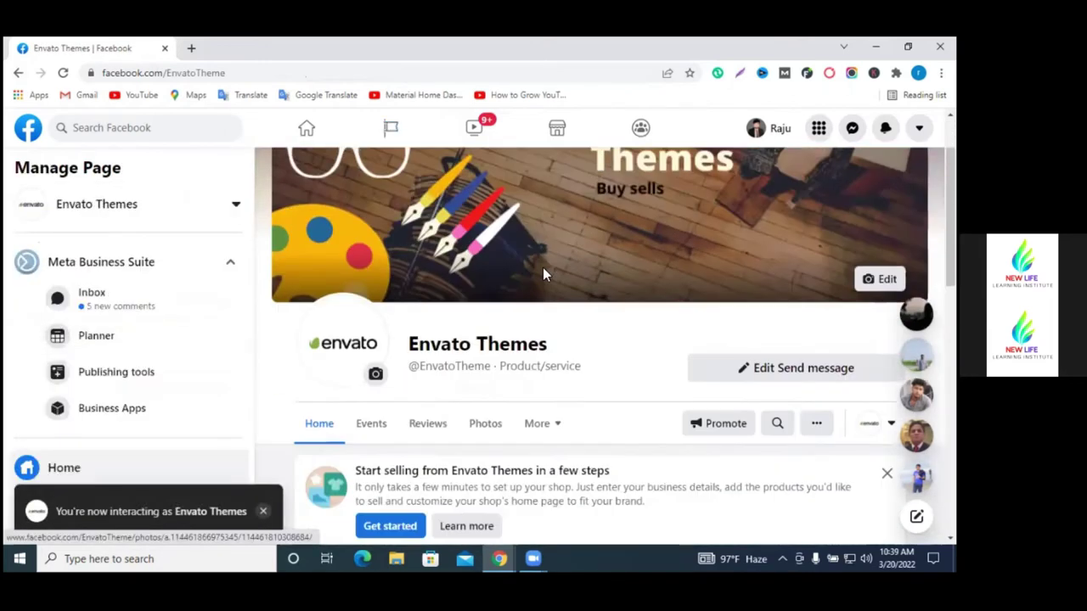
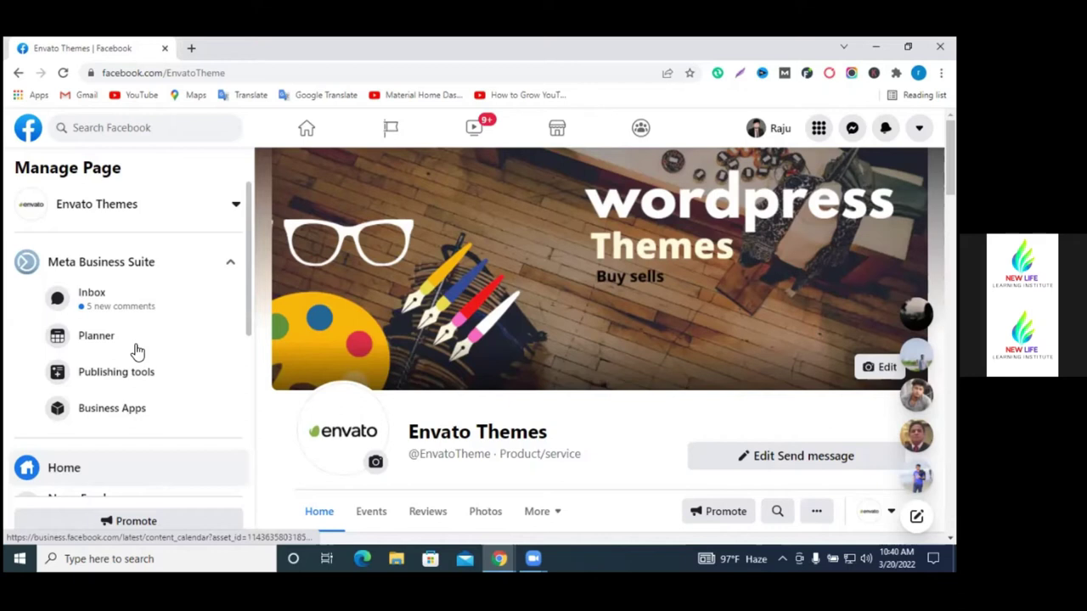
Step: Open the Page Roles settings of the Envato Themes page and go to the section for assigning a new role
{"action": "scroll", "coordinate": [138, 351], "scroll_direction": "down", "scroll_amount": 3}
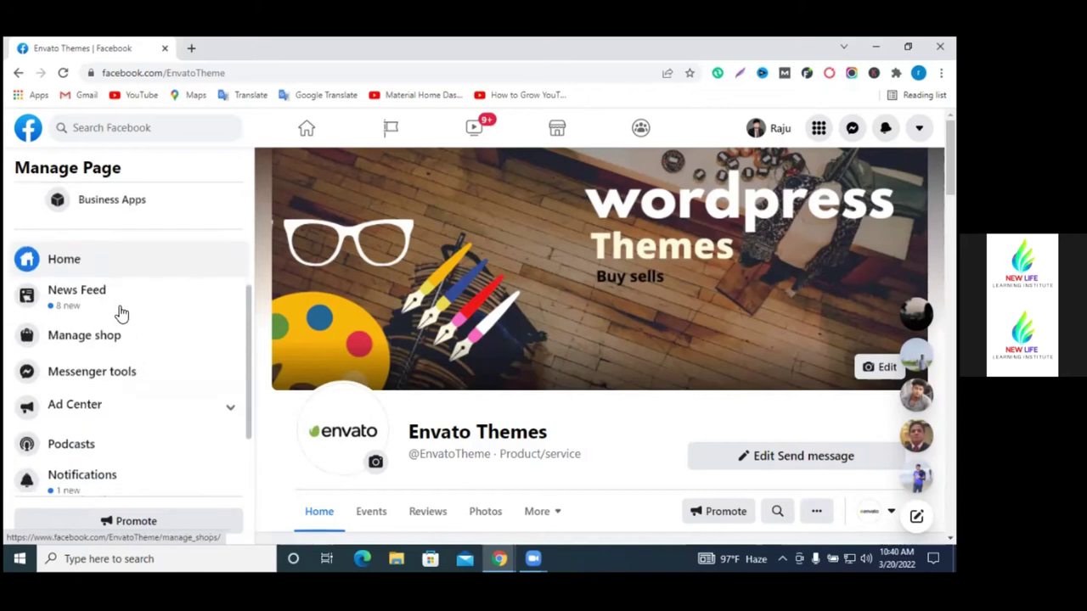
{"action": "left_click", "coordinate": [128, 314]}
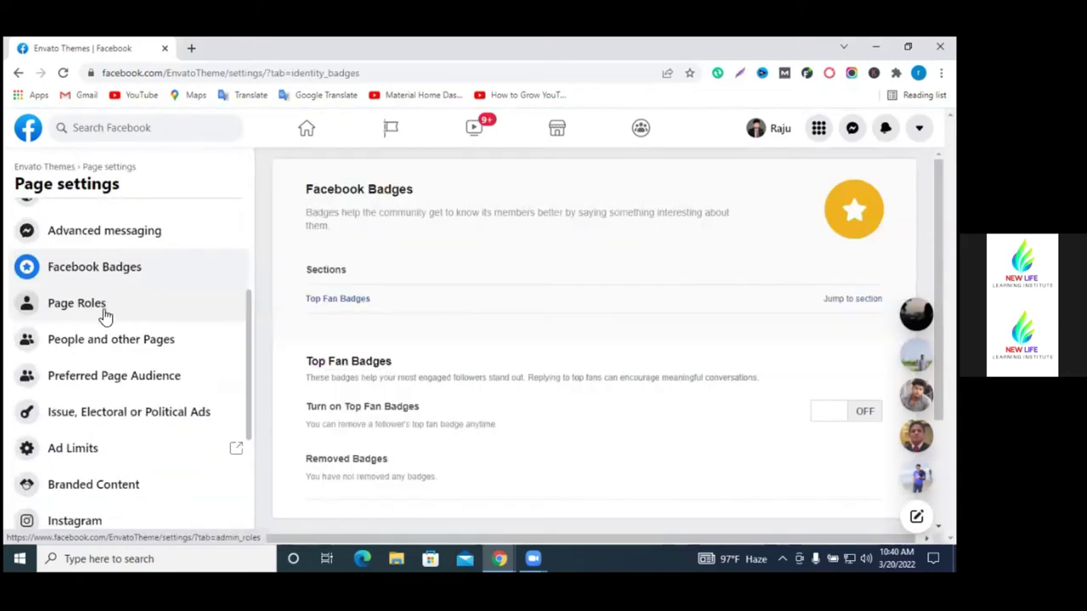
{"action": "left_click", "coordinate": [100, 315]}
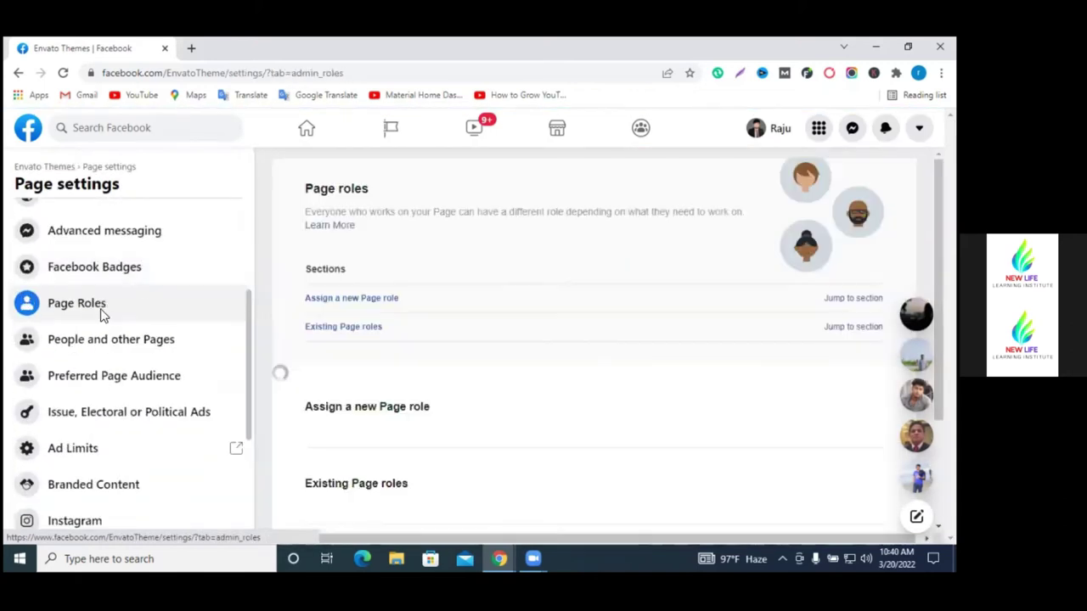
{"action": "scroll", "coordinate": [651, 313], "scroll_direction": "down", "scroll_amount": 4}
{"action": "scroll", "coordinate": [651, 312], "scroll_direction": "down", "scroll_amount": 1}
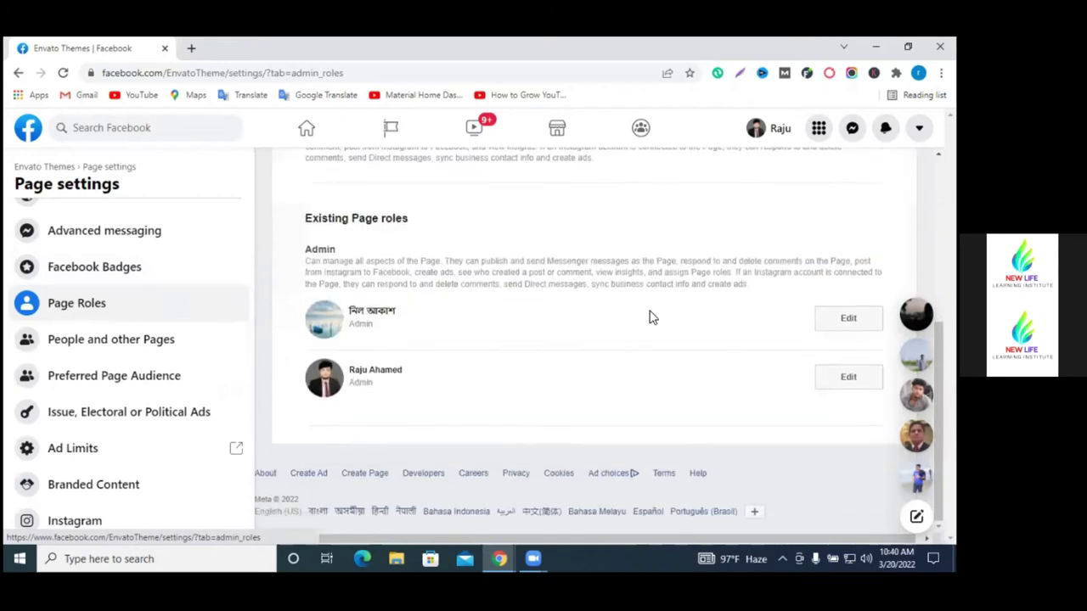
{"action": "scroll", "coordinate": [648, 316], "scroll_direction": "up", "scroll_amount": 3}
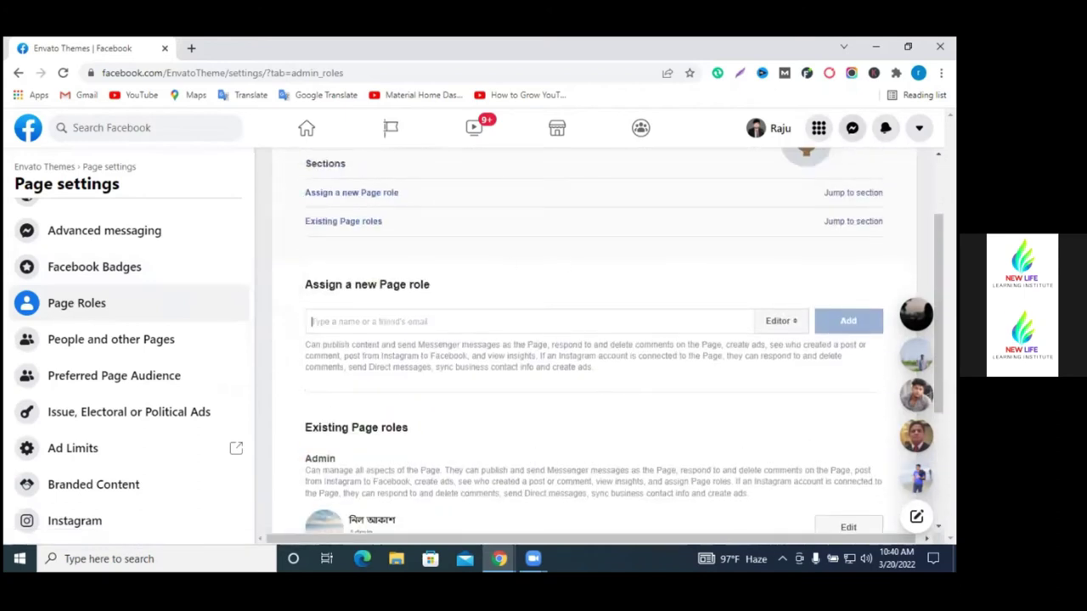
Step: Open the Messenger conversation with the person who will receive the page role in a new browser tab
{"action": "left_click", "coordinate": [852, 127]}
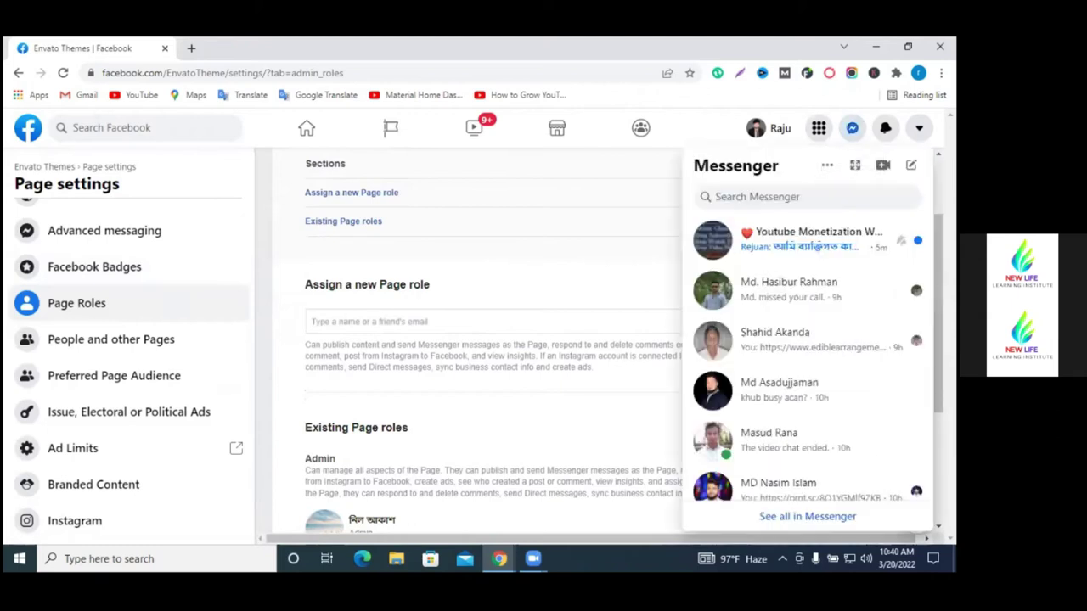
{"action": "right_click", "coordinate": [788, 340]}
{"action": "key", "text": "Escape"}
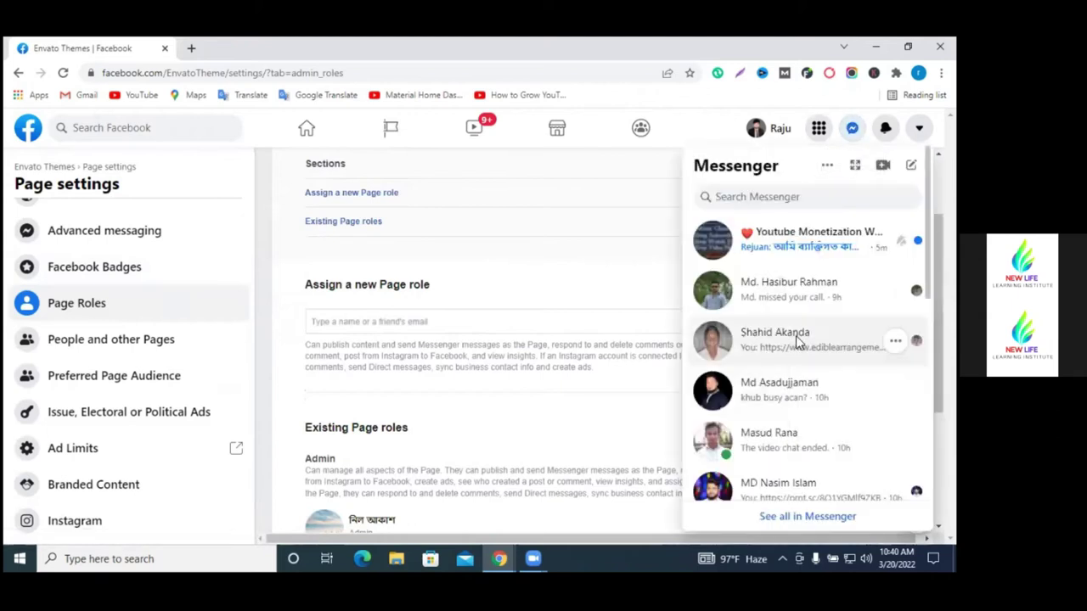
{"action": "left_click", "coordinate": [268, 41]}
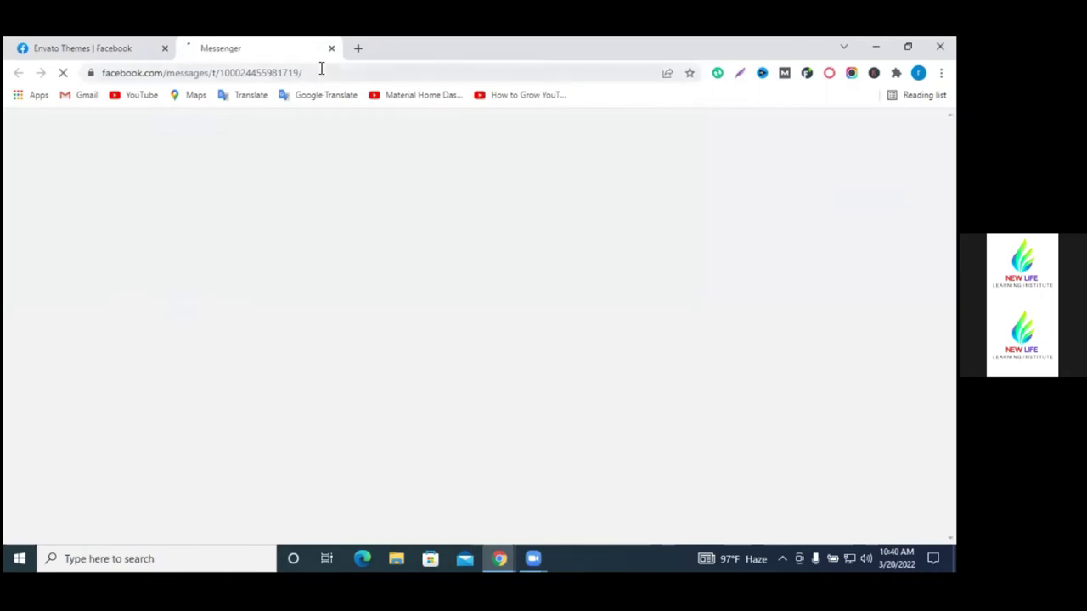
{"action": "left_click", "coordinate": [322, 68]}
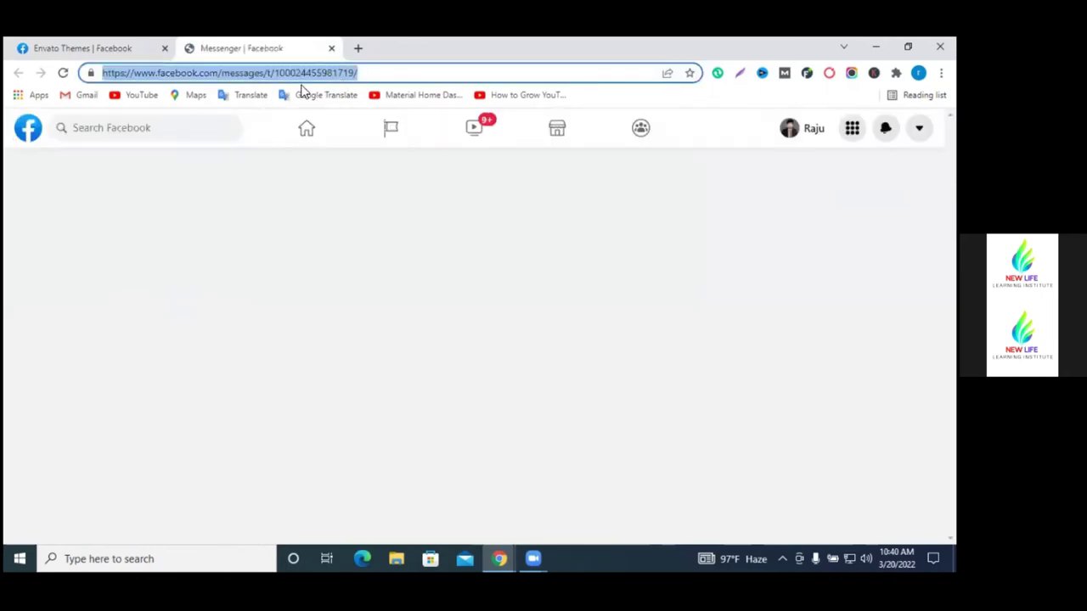
{"action": "left_click", "coordinate": [344, 73]}
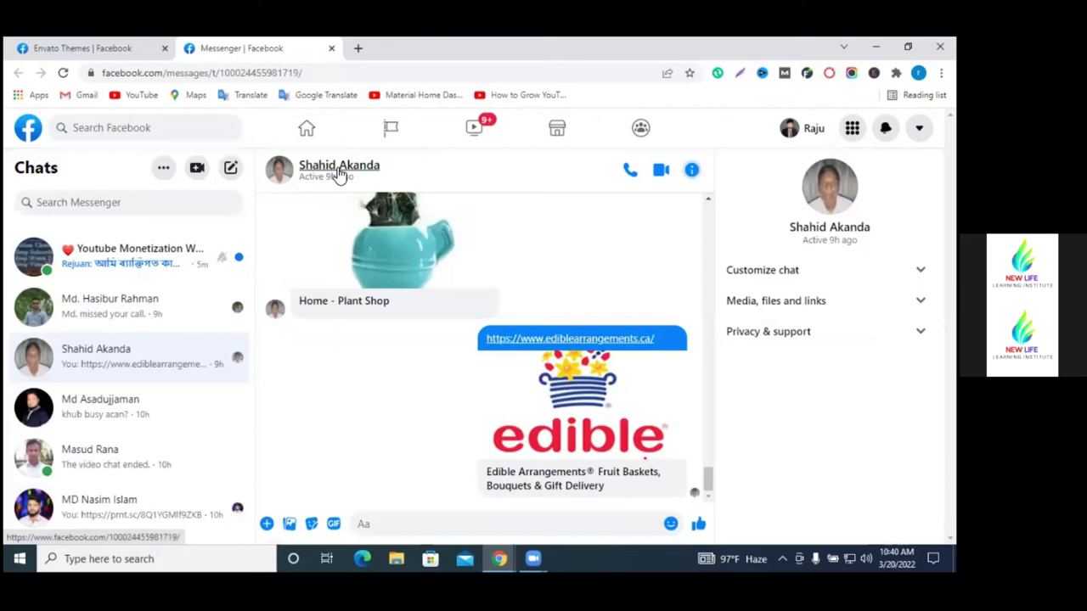
Step: Open the contact's Facebook profile from the conversation and copy the full profile address
{"action": "left_click", "coordinate": [339, 166]}
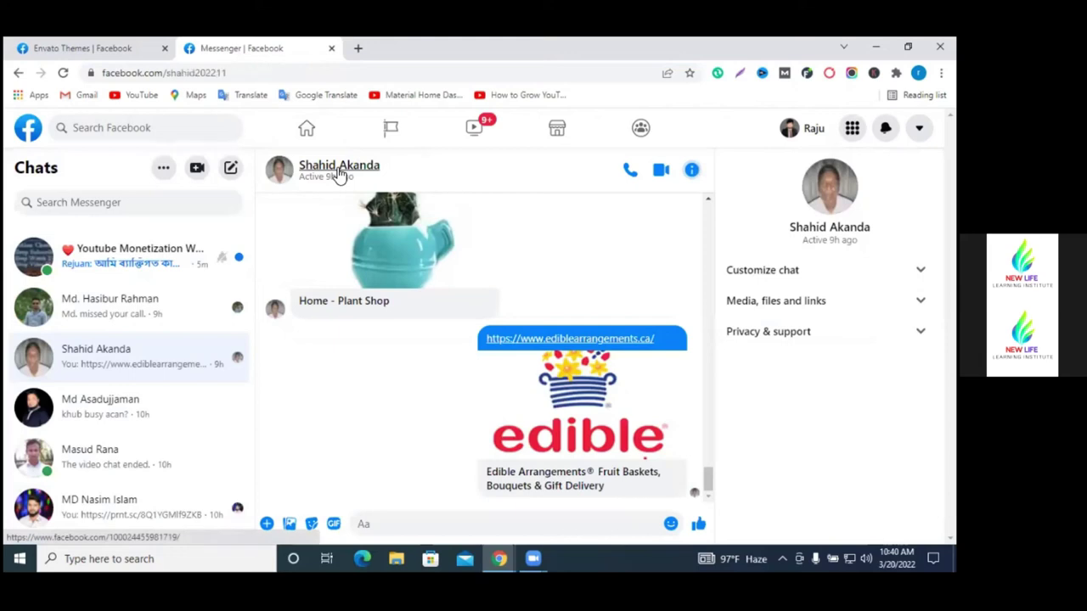
{"action": "double_click", "coordinate": [246, 73]}
{"action": "left_click", "coordinate": [246, 73]}
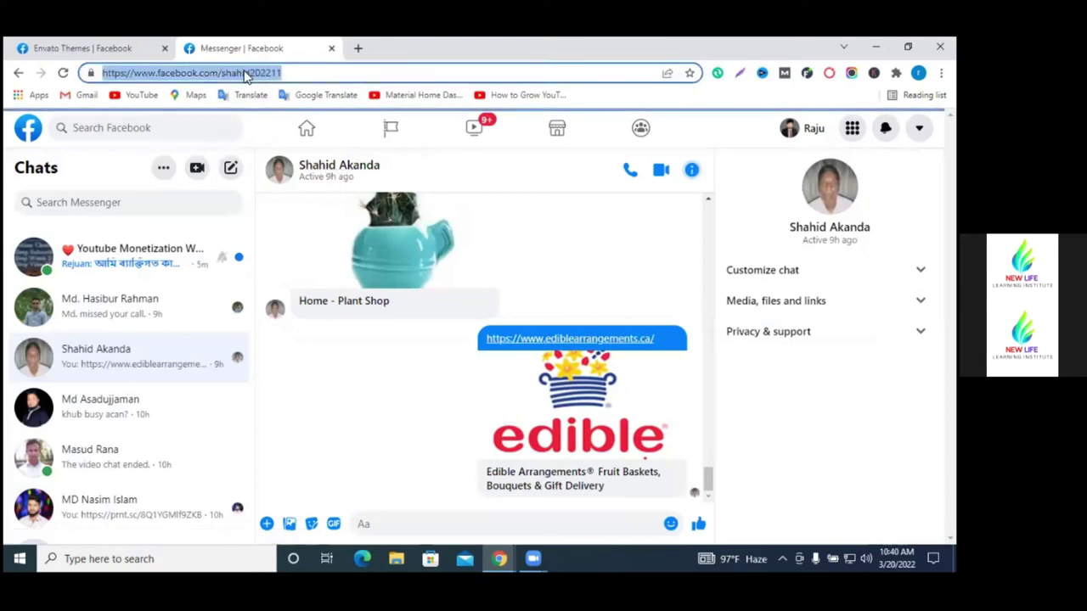
{"action": "right_click", "coordinate": [245, 73]}
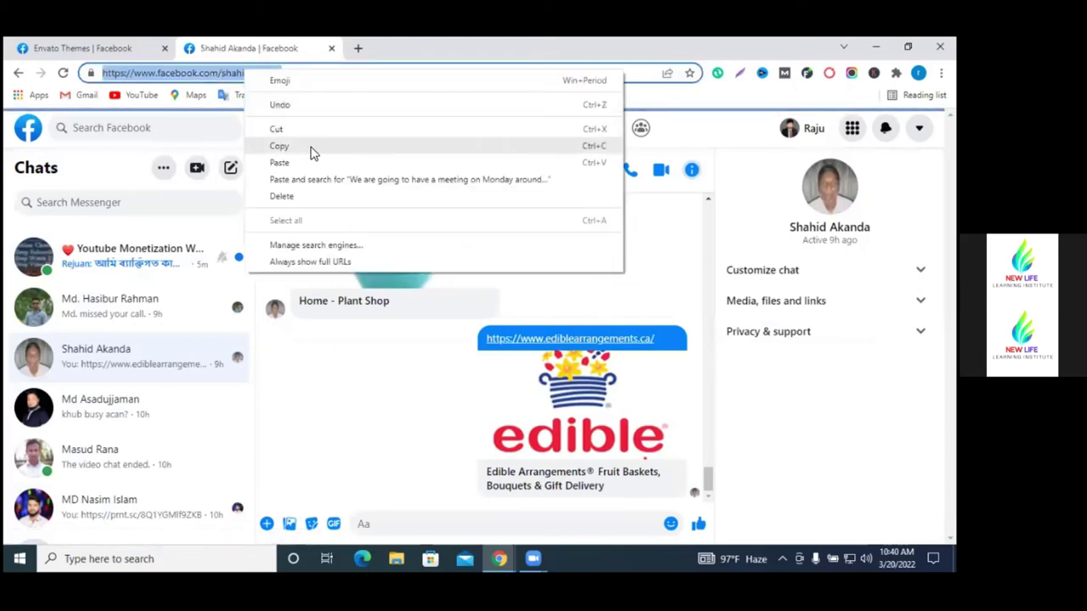
{"action": "left_click", "coordinate": [310, 150]}
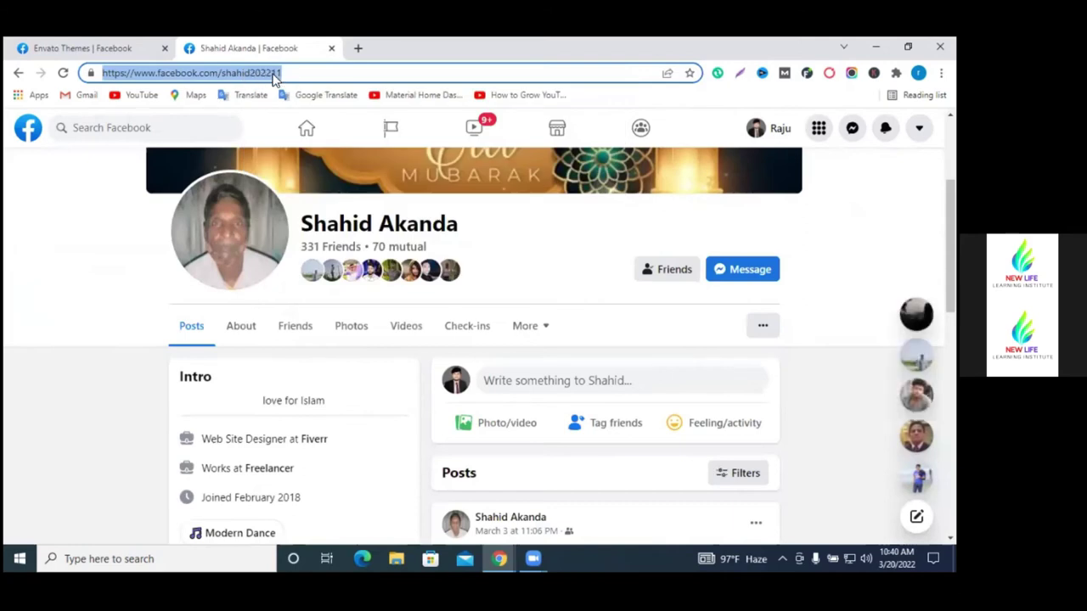
Step: Return to the Page Roles settings and paste the copied profile address as the person for the new role
{"action": "left_click", "coordinate": [100, 42]}
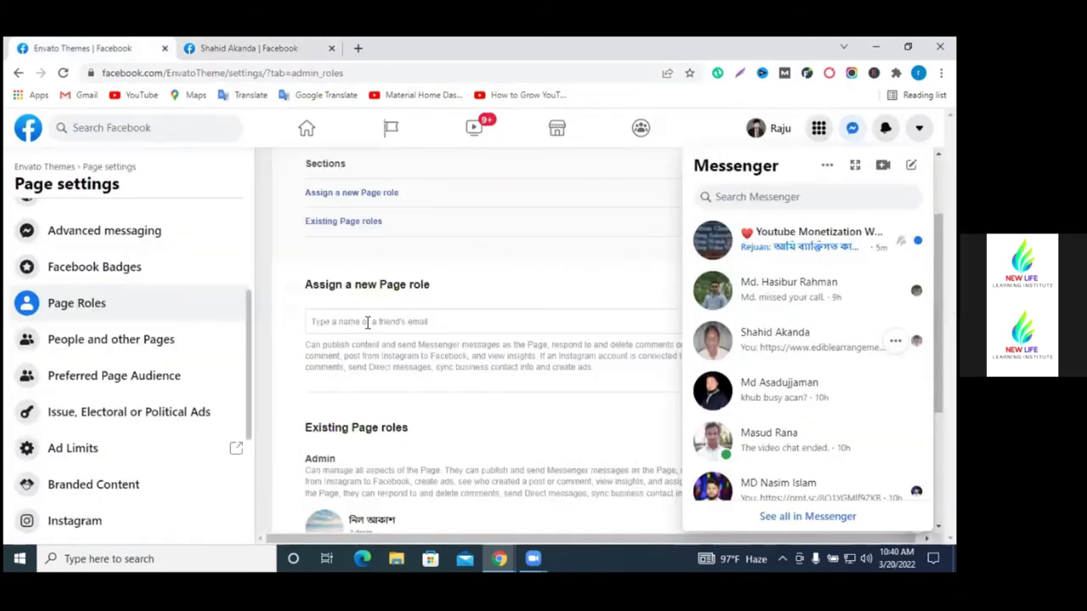
{"action": "right_click", "coordinate": [367, 324]}
{"action": "left_click", "coordinate": [409, 189]}
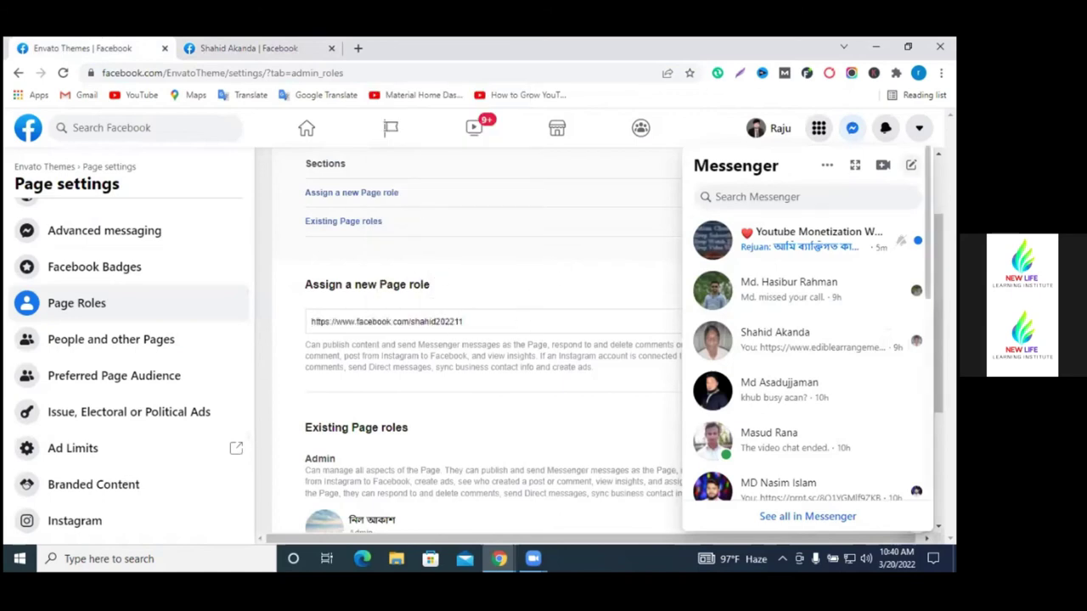
{"action": "left_click", "coordinate": [919, 128]}
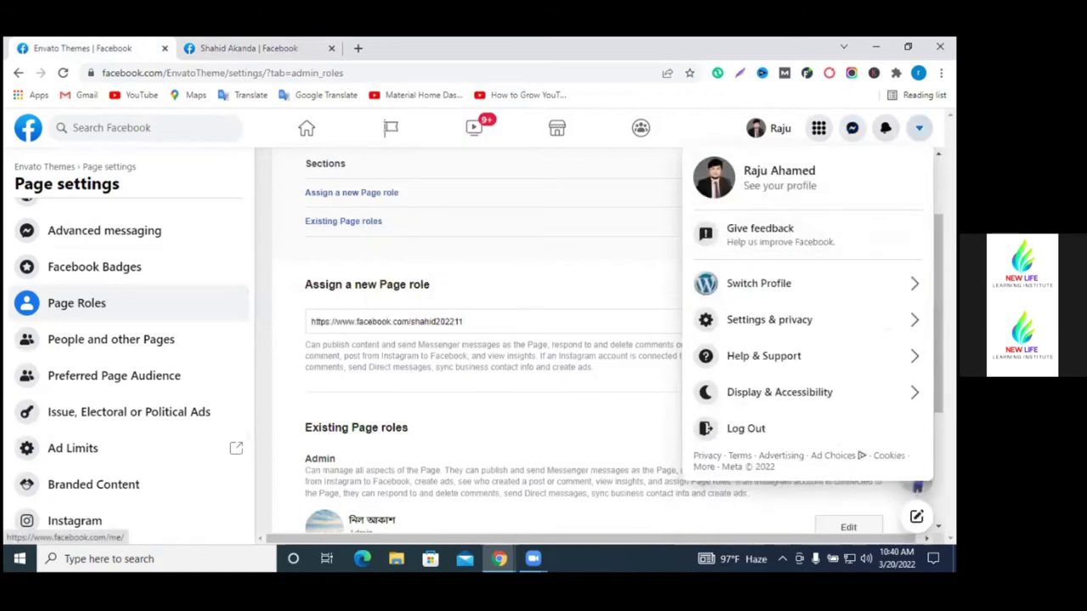
{"action": "left_click", "coordinate": [552, 316]}
Step: Strip the pasted profile address down to the username and choose the matching person from the suggestions
{"action": "triple_click", "coordinate": [604, 323]}
{"action": "left_click", "coordinate": [484, 326]}
{"action": "left_click_drag", "start_coordinate": [338, 320], "coordinate": [235, 322]}
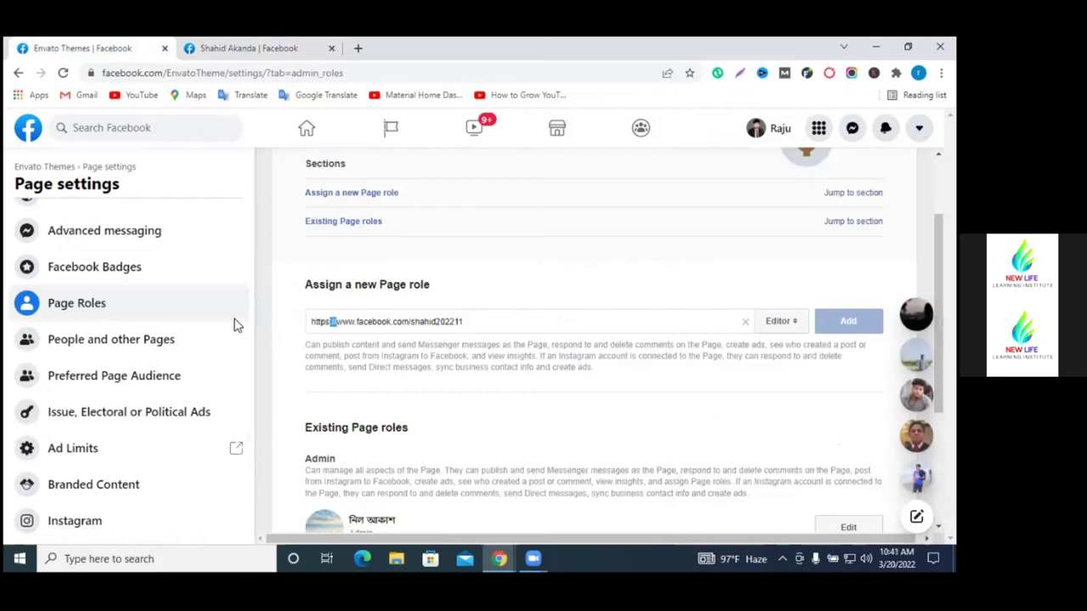
{"action": "key", "text": "BackSpace"}
{"action": "triple_click", "coordinate": [453, 321]}
{"action": "left_click", "coordinate": [453, 321]}
{"action": "triple_click", "coordinate": [455, 322]}
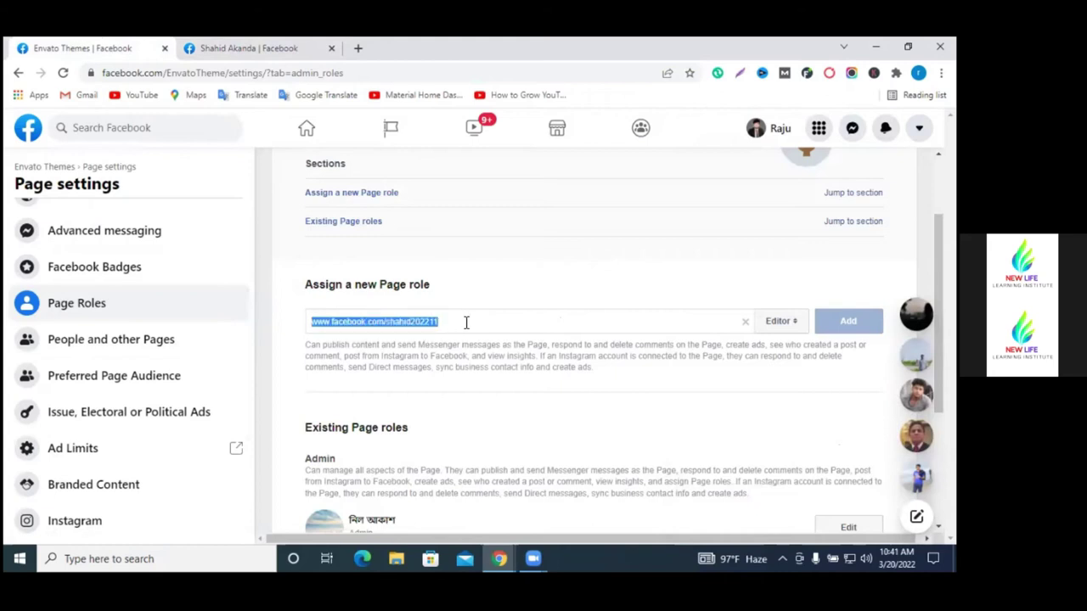
{"action": "double_click", "coordinate": [467, 323]}
{"action": "left_click", "coordinate": [466, 323]}
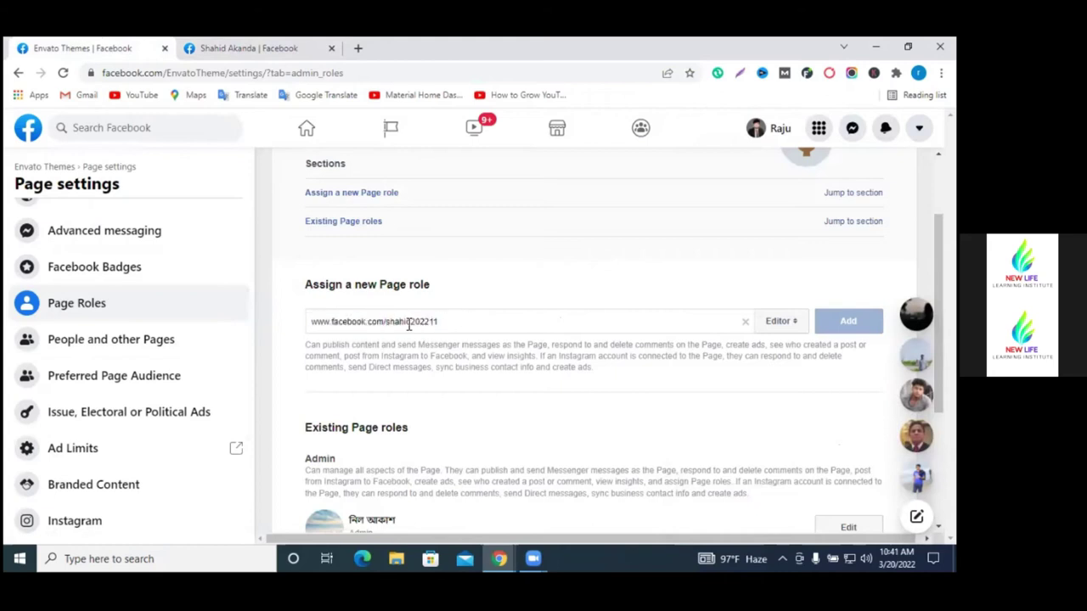
{"action": "left_click_drag", "start_coordinate": [333, 323], "coordinate": [242, 331]}
{"action": "key", "text": "BackSpace"}
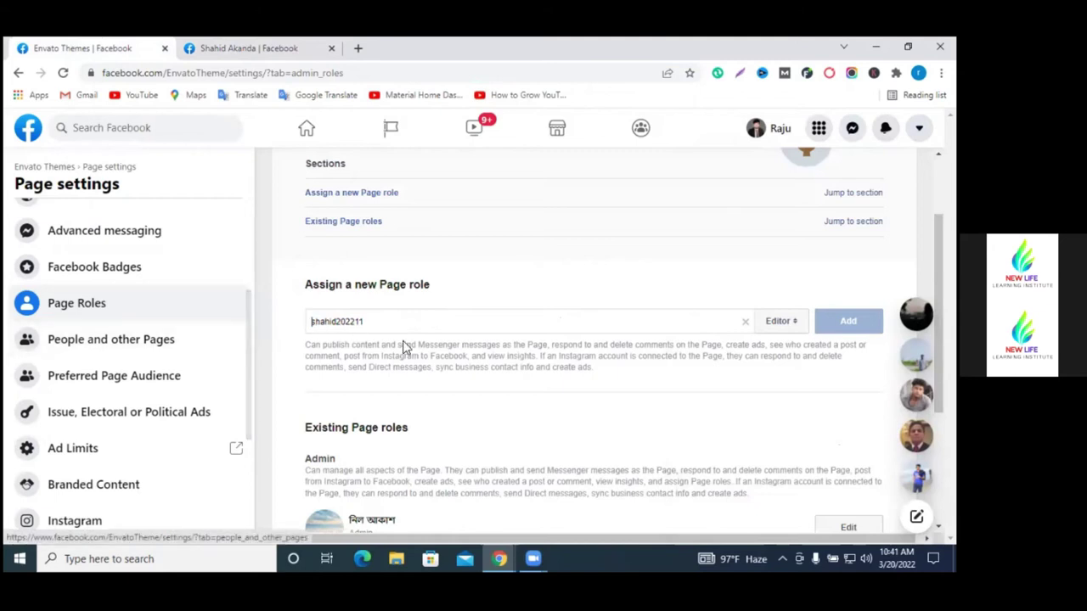
{"action": "left_click", "coordinate": [421, 344]}
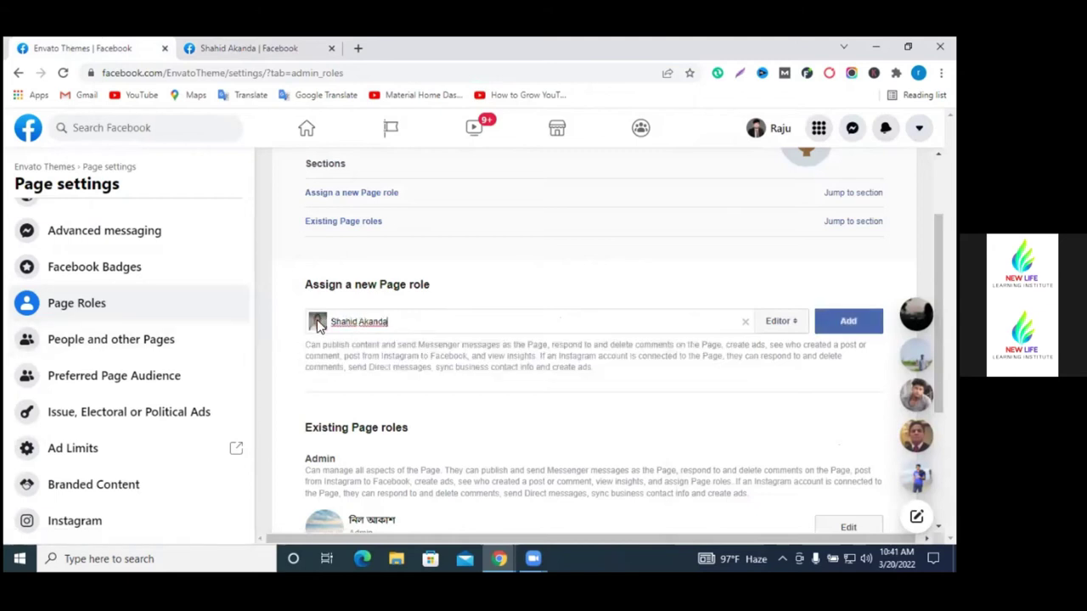
Step: Clear the person's name from the new role, copy only the username from the contact's profile address, and return to the Page Roles settings
{"action": "key", "text": "BackSpace"}
{"action": "key", "text": "BackSpace"}
{"action": "left_click", "coordinate": [249, 48]}
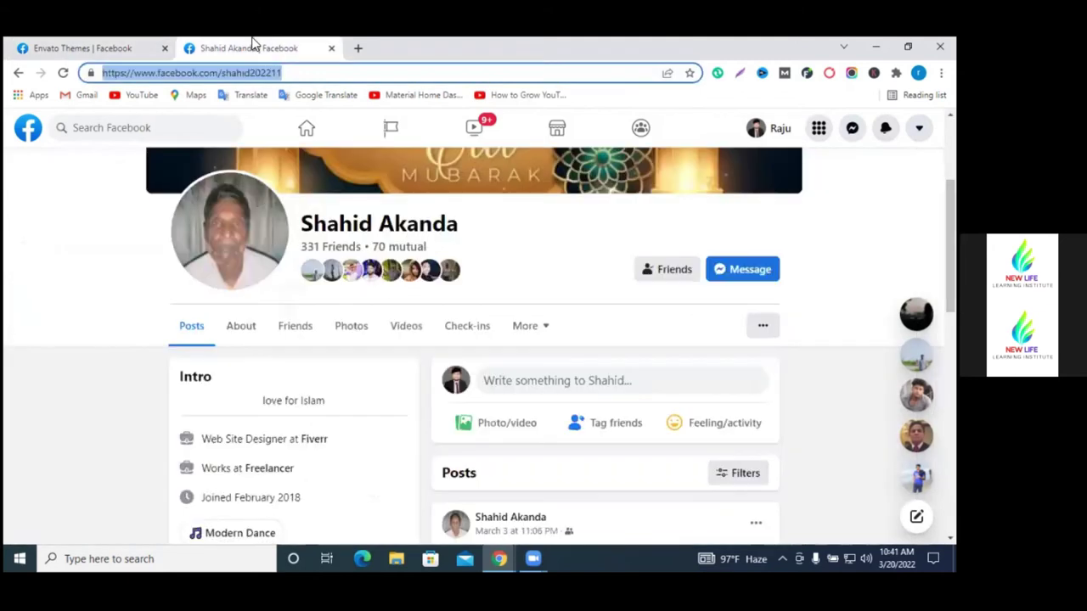
{"action": "left_click", "coordinate": [295, 76]}
{"action": "left_click_drag", "start_coordinate": [290, 76], "coordinate": [223, 75]}
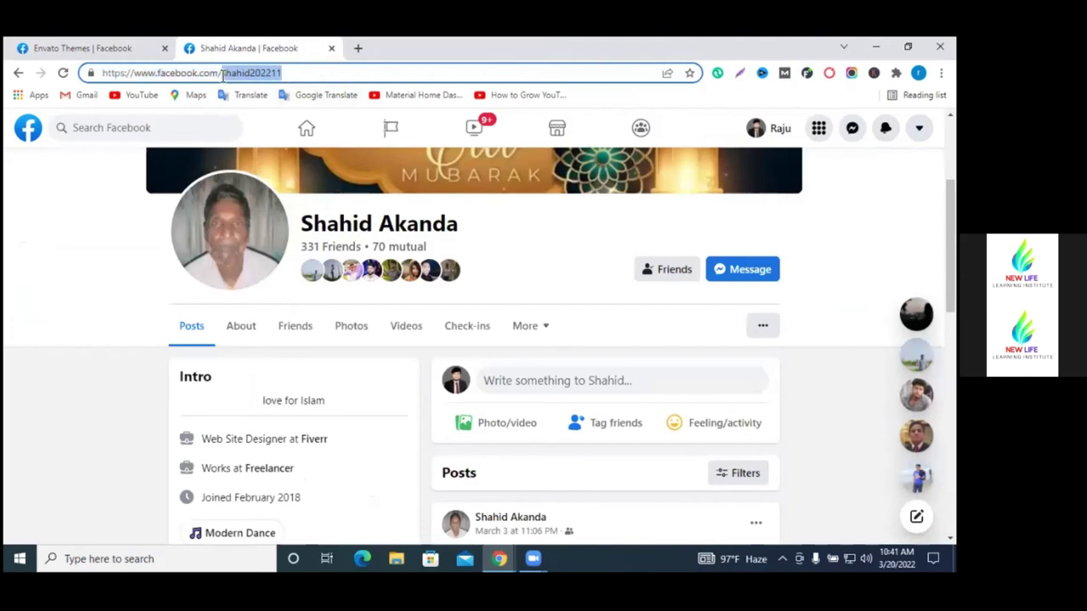
{"action": "right_click", "coordinate": [229, 77]}
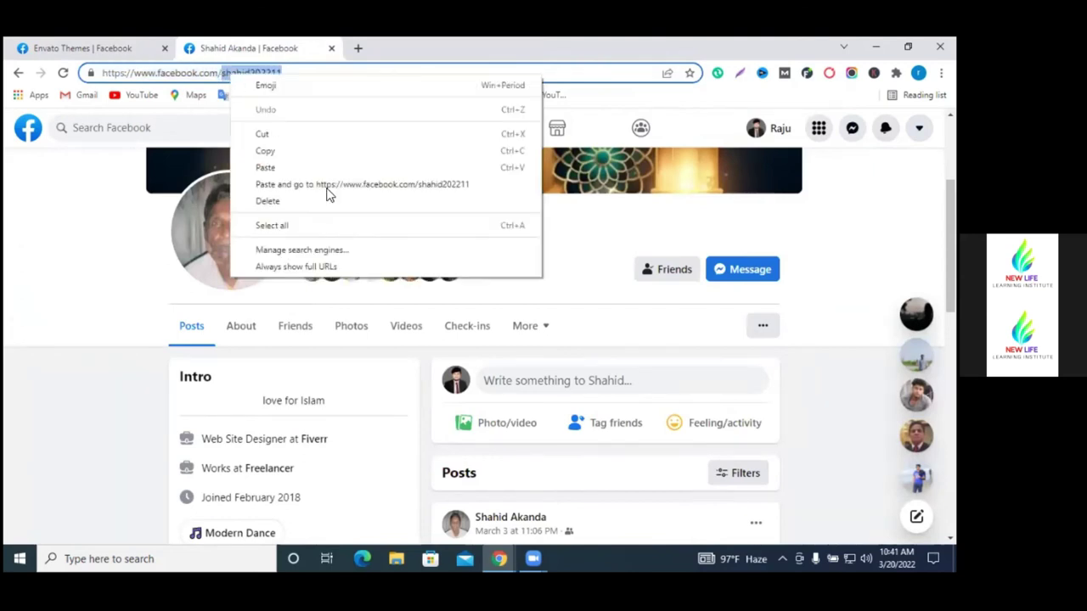
{"action": "left_click", "coordinate": [312, 150]}
{"action": "key", "text": "ctrl+Tab"}
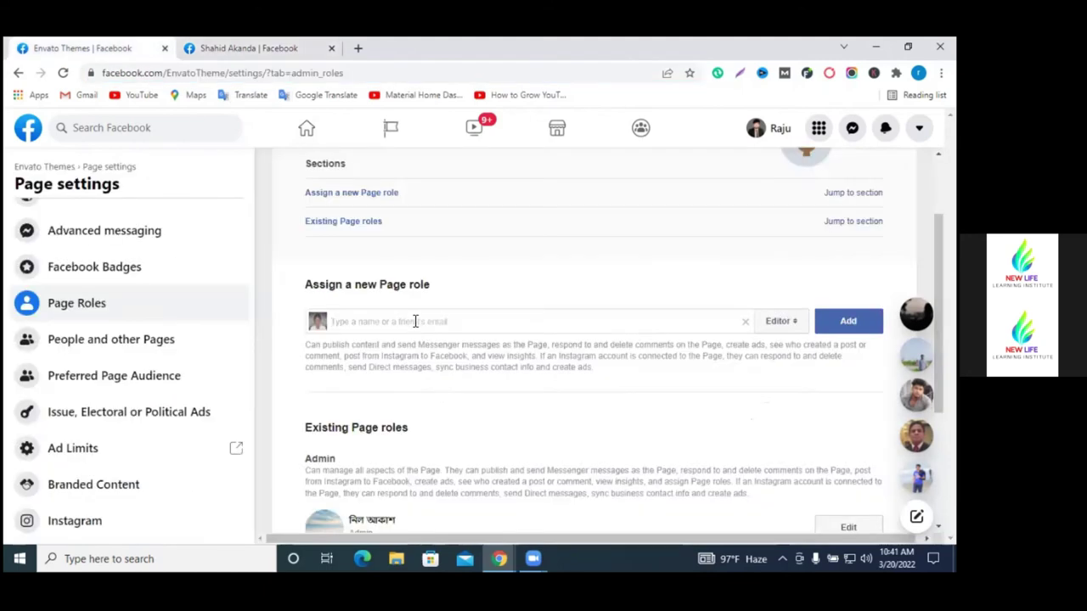
Step: Paste the copied username as the person for the new Page role and choose the matching friend from the suggestions
{"action": "left_click", "coordinate": [417, 321]}
{"action": "key", "text": "ctrl+v"}
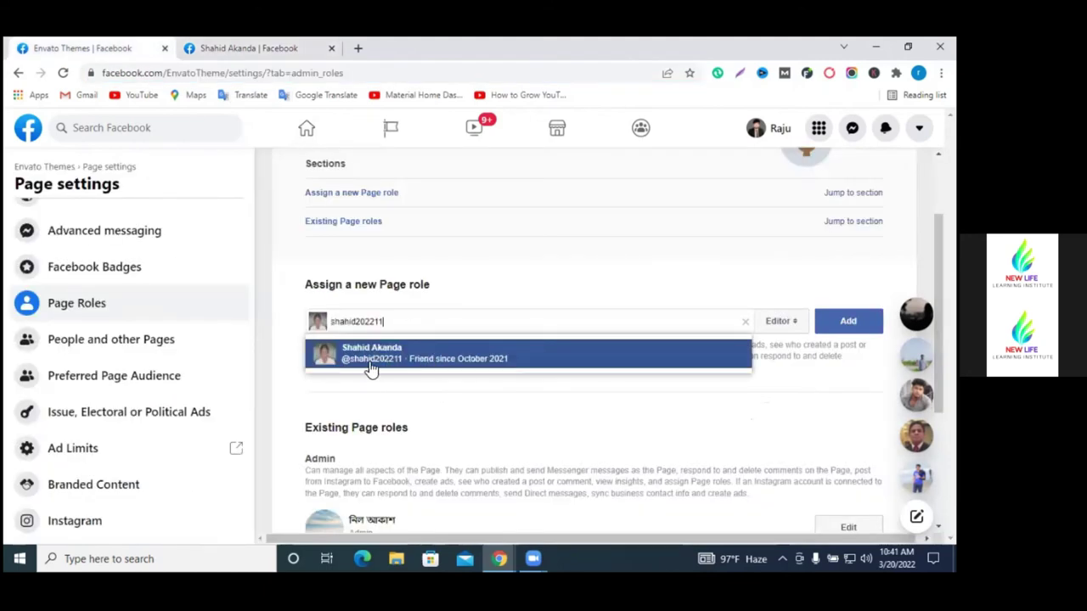
{"action": "left_click", "coordinate": [414, 361]}
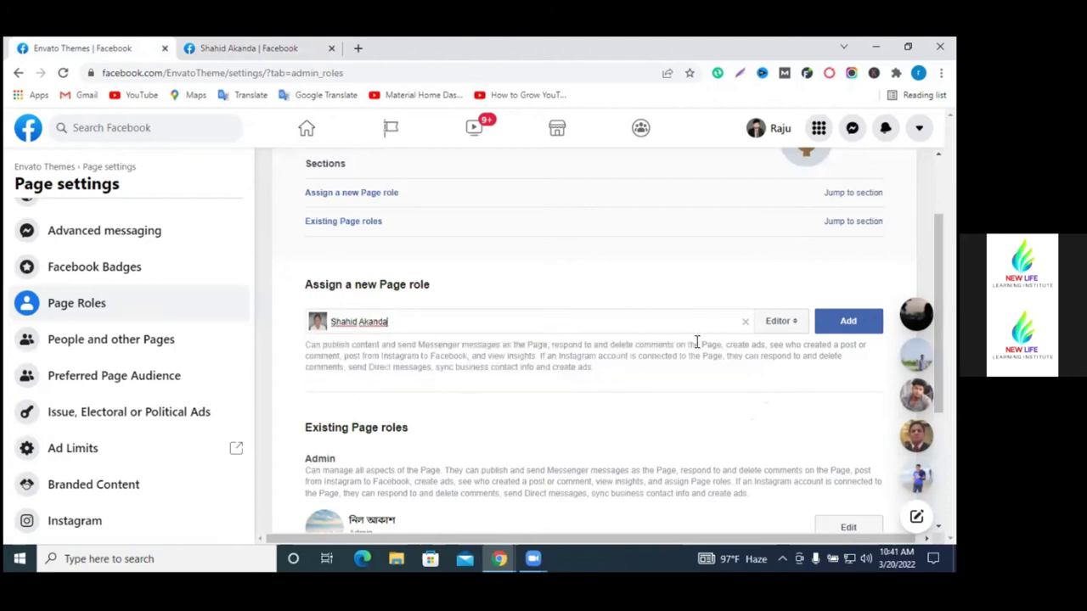
Step: Add the chosen person with the Editor role and confirm it by filling in the saved account password
{"action": "left_click", "coordinate": [785, 327]}
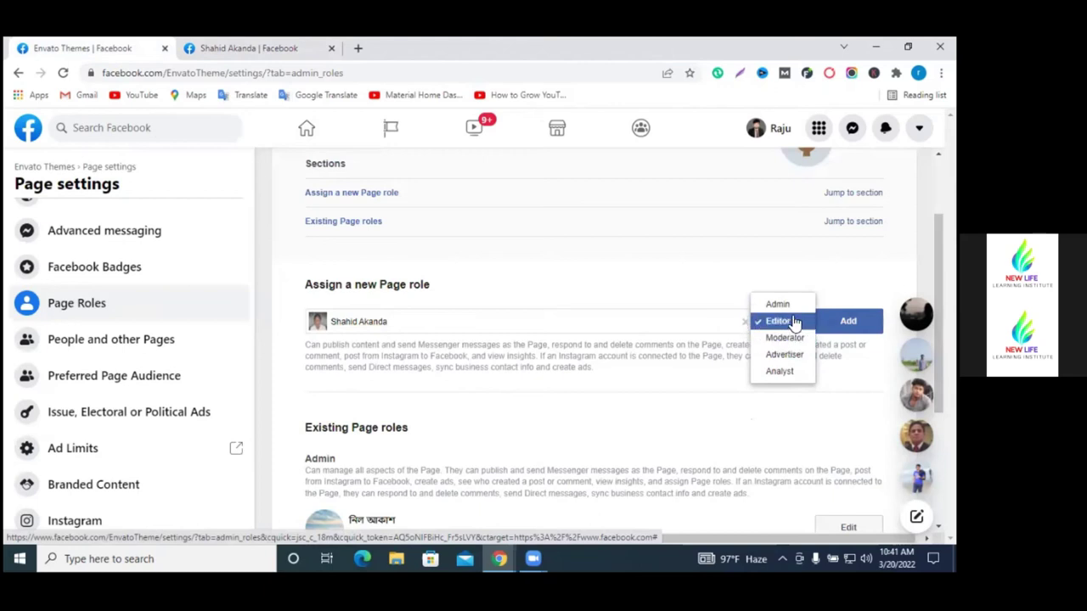
{"action": "left_click", "coordinate": [619, 285]}
{"action": "left_click", "coordinate": [848, 321]}
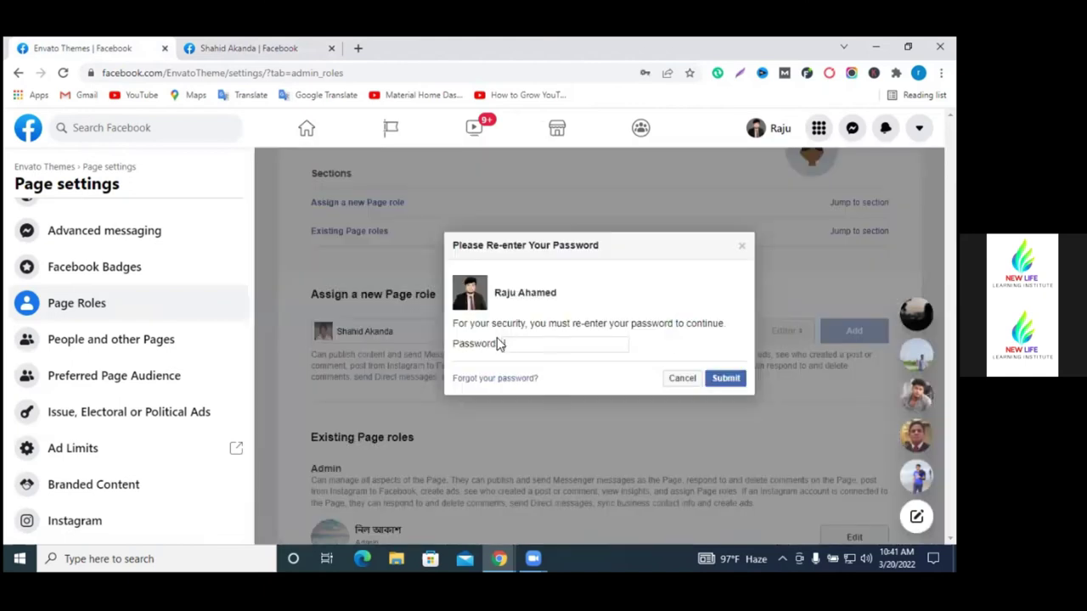
{"action": "left_click", "coordinate": [520, 343]}
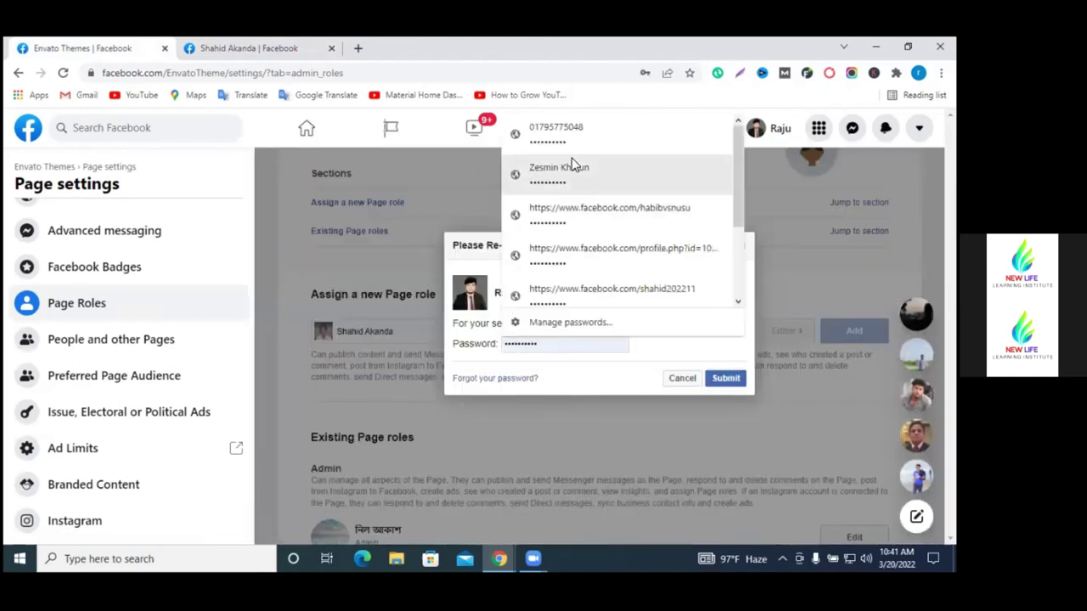
{"action": "left_click", "coordinate": [584, 134]}
{"action": "left_click", "coordinate": [713, 382]}
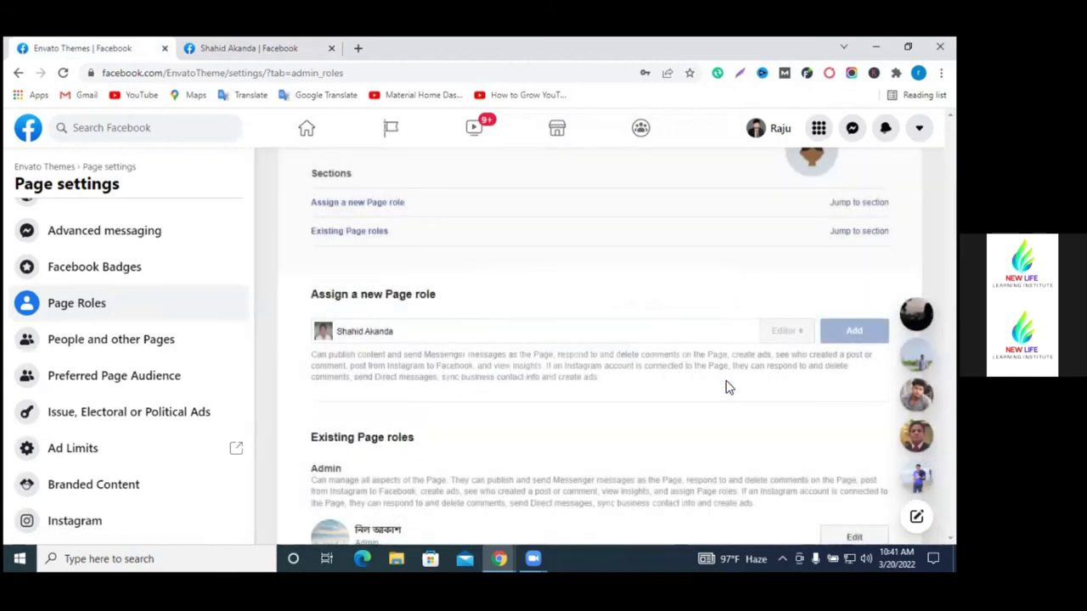
Step: Review the Page Roles settings and the contact's profile, ending back on the Page Roles settings
{"action": "scroll", "coordinate": [726, 386], "scroll_direction": "down", "scroll_amount": 3}
{"action": "scroll", "coordinate": [663, 383], "scroll_direction": "up", "scroll_amount": 4}
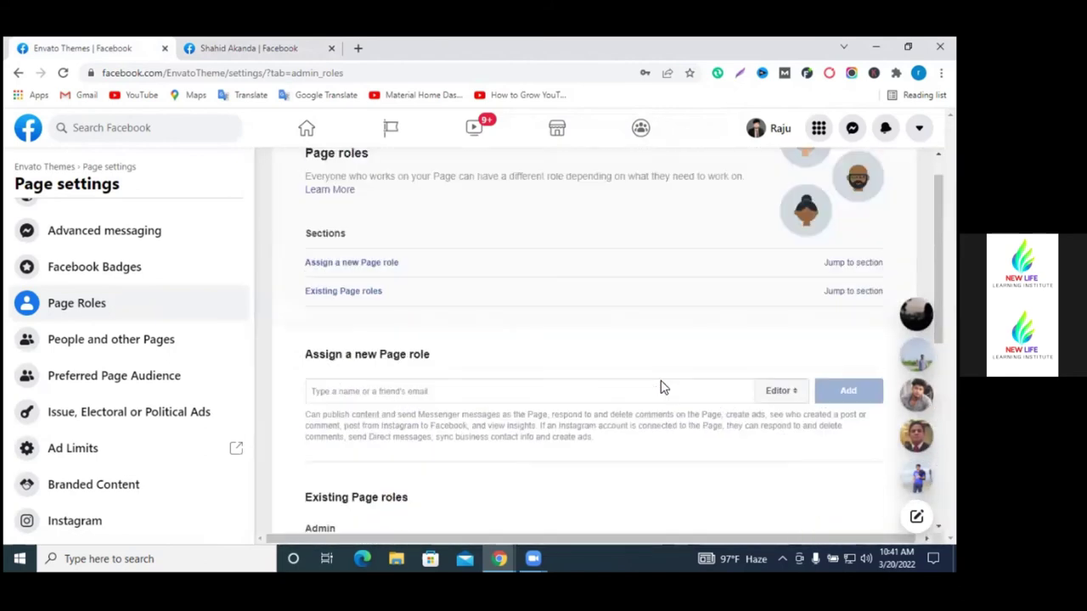
{"action": "scroll", "coordinate": [656, 311], "scroll_direction": "down", "scroll_amount": 1}
{"action": "left_click", "coordinate": [208, 48]}
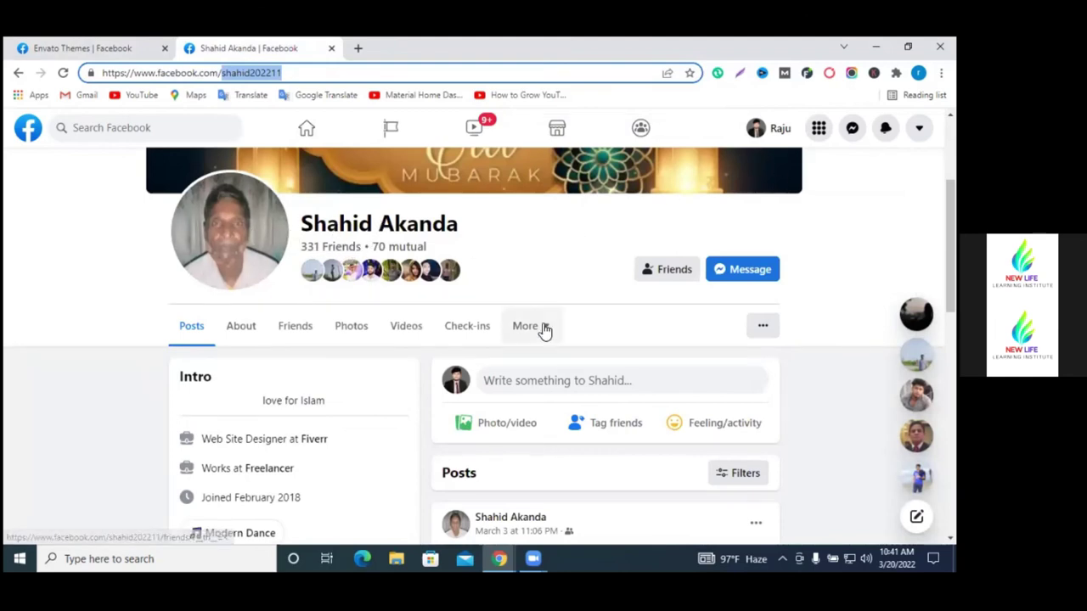
{"action": "scroll", "coordinate": [544, 330], "scroll_direction": "down", "scroll_amount": 2}
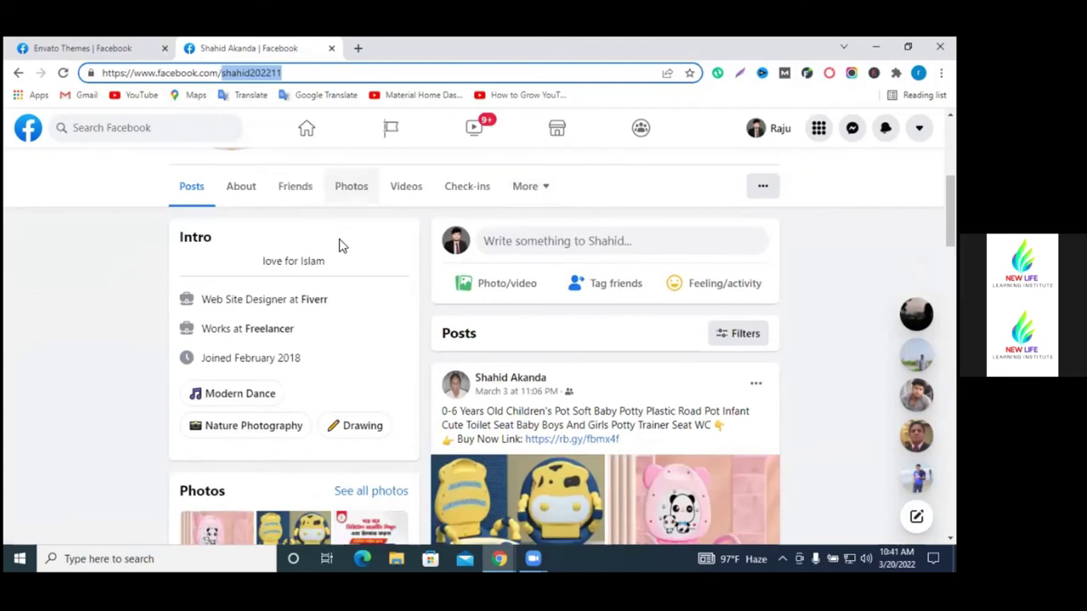
{"action": "scroll", "coordinate": [403, 274], "scroll_direction": "up", "scroll_amount": 2}
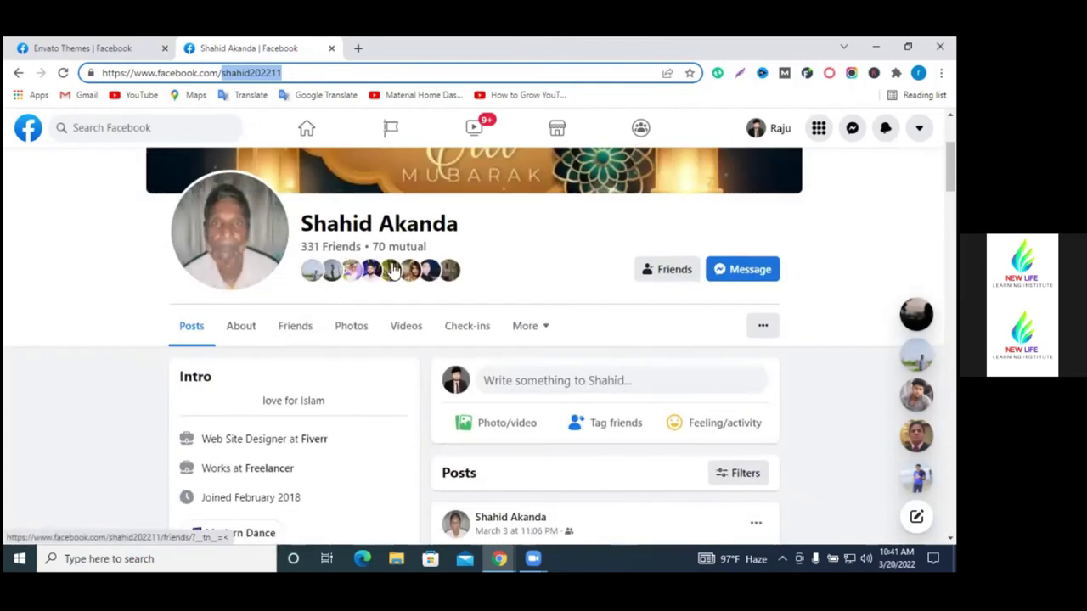
{"action": "left_click", "coordinate": [128, 49]}
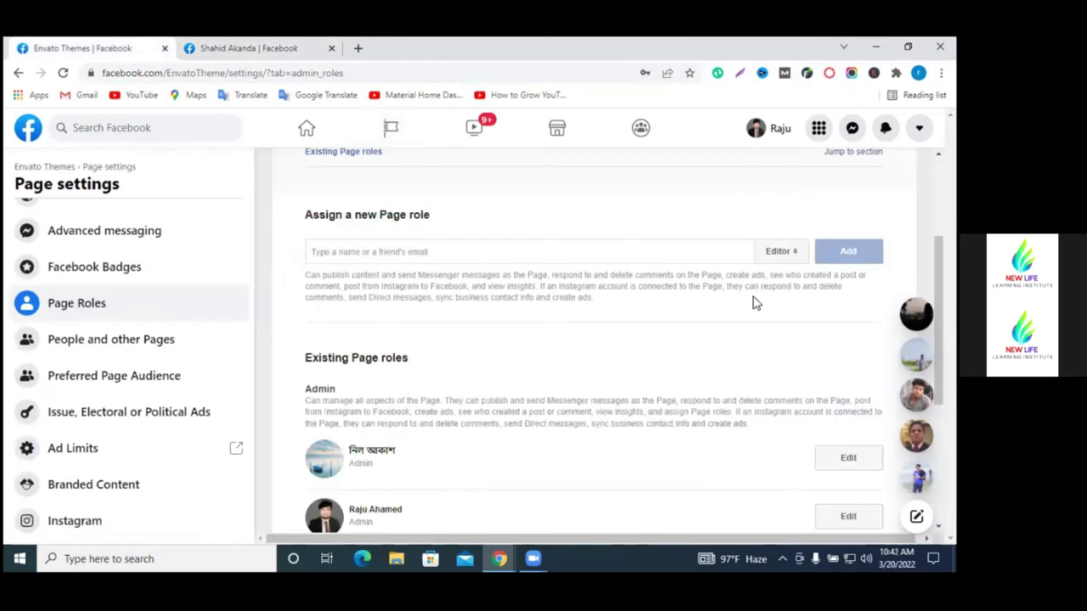
{"action": "scroll", "coordinate": [747, 304], "scroll_direction": "up", "scroll_amount": 2}
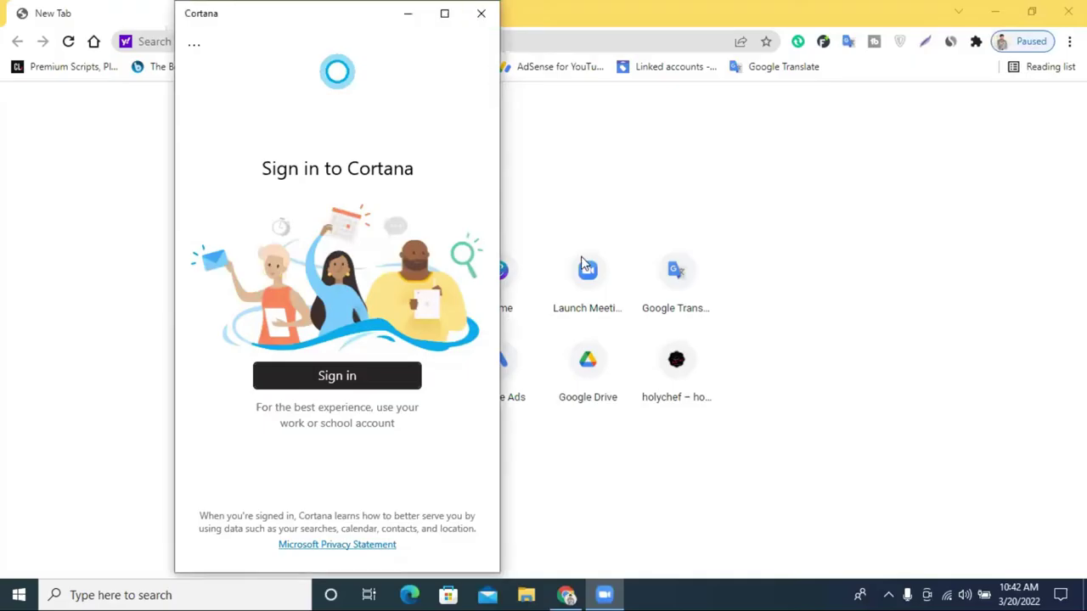
Step: Open facebook.com in the invited person's browser window
{"action": "left_click", "coordinate": [264, 44]}
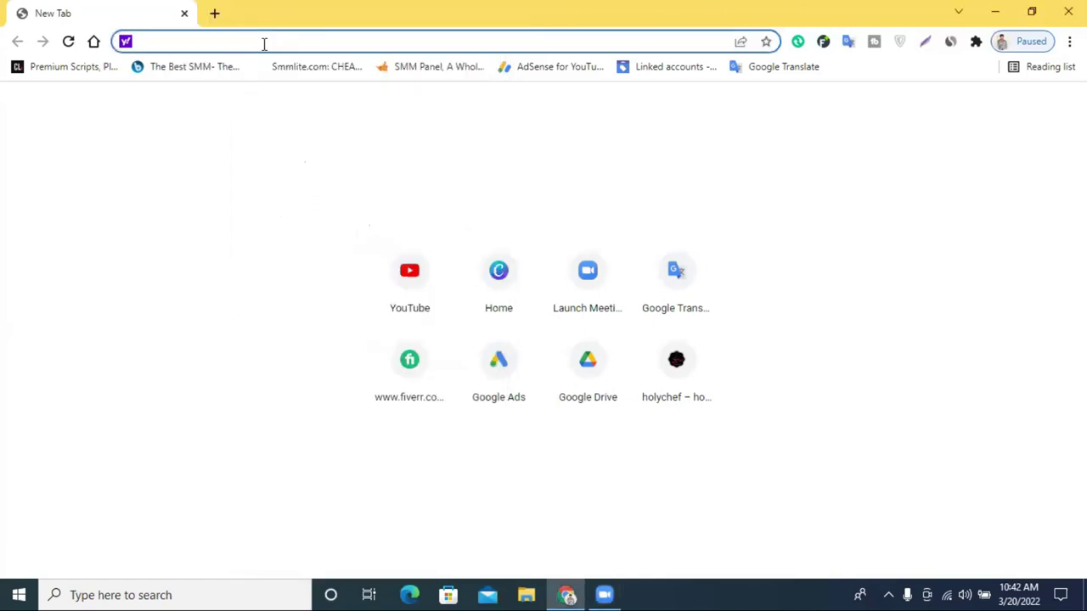
{"action": "type", "text": "facebook.com"}
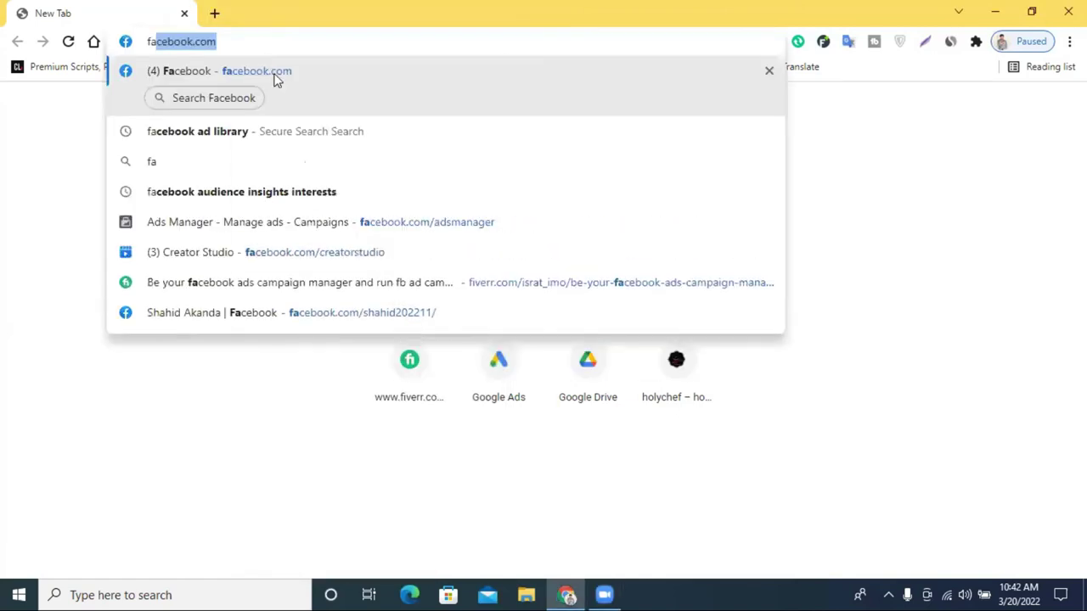
{"action": "key", "text": "Return"}
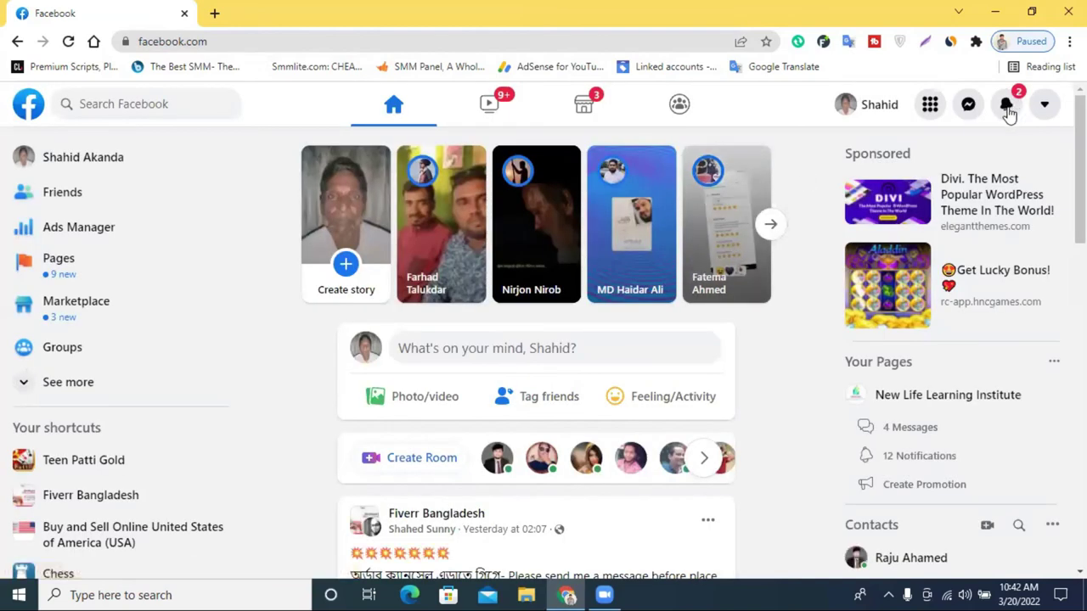
Step: Open the notification about becoming an editor of Envato Themes and accept the Page management invitation
{"action": "left_click", "coordinate": [1006, 105]}
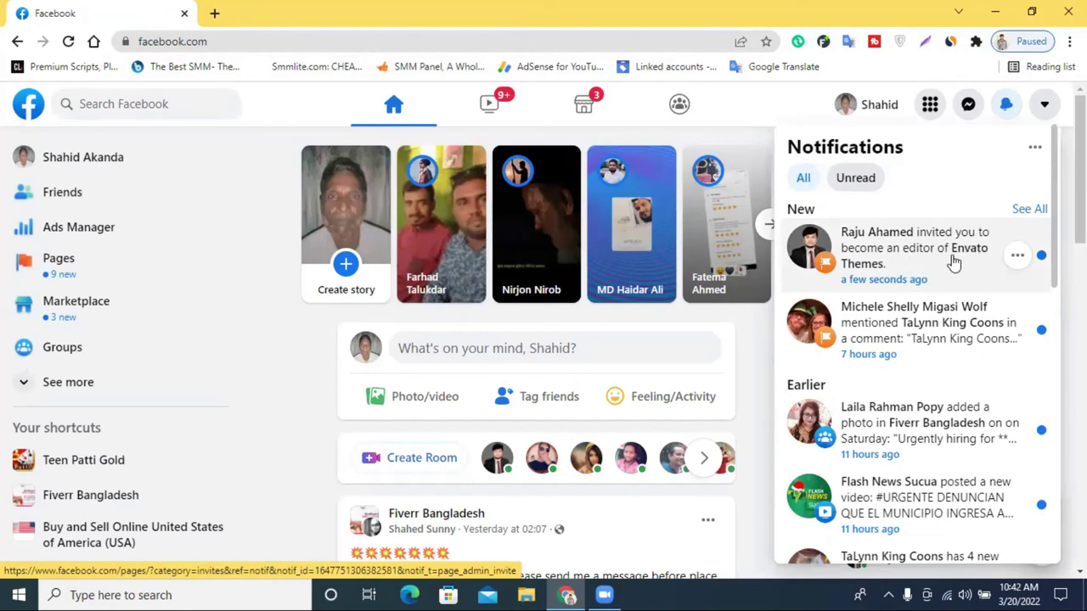
{"action": "left_click", "coordinate": [905, 247]}
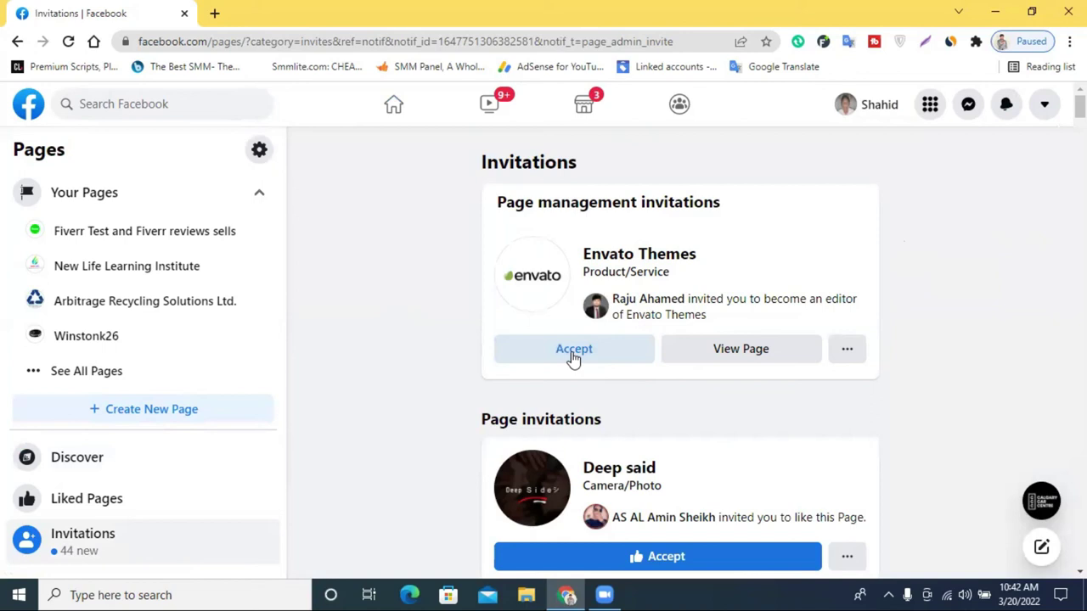
{"action": "left_click", "coordinate": [573, 351]}
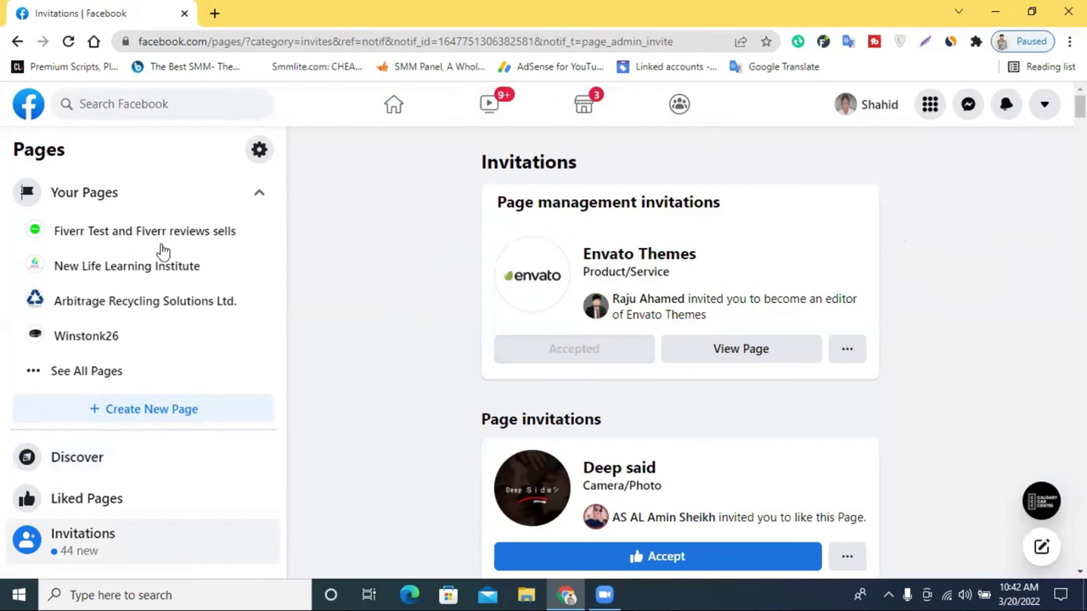
Step: Look through the full list of managed pages for Envato Themes and reload the Invitations page
{"action": "left_click", "coordinate": [79, 380]}
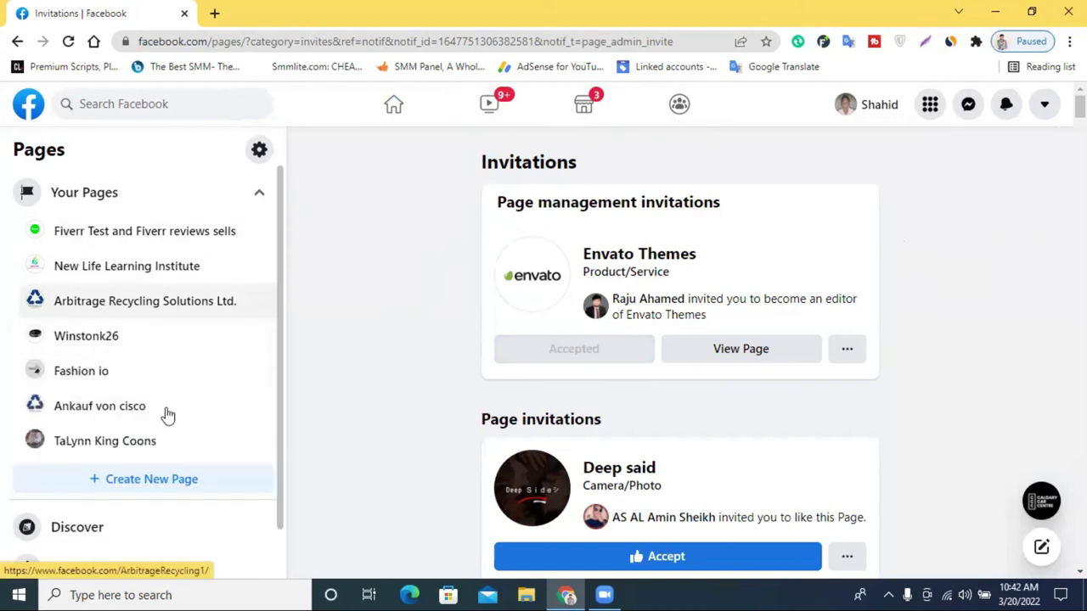
{"action": "scroll", "coordinate": [127, 322], "scroll_direction": "down", "scroll_amount": 1}
{"action": "scroll", "coordinate": [102, 327], "scroll_direction": "up", "scroll_amount": 1}
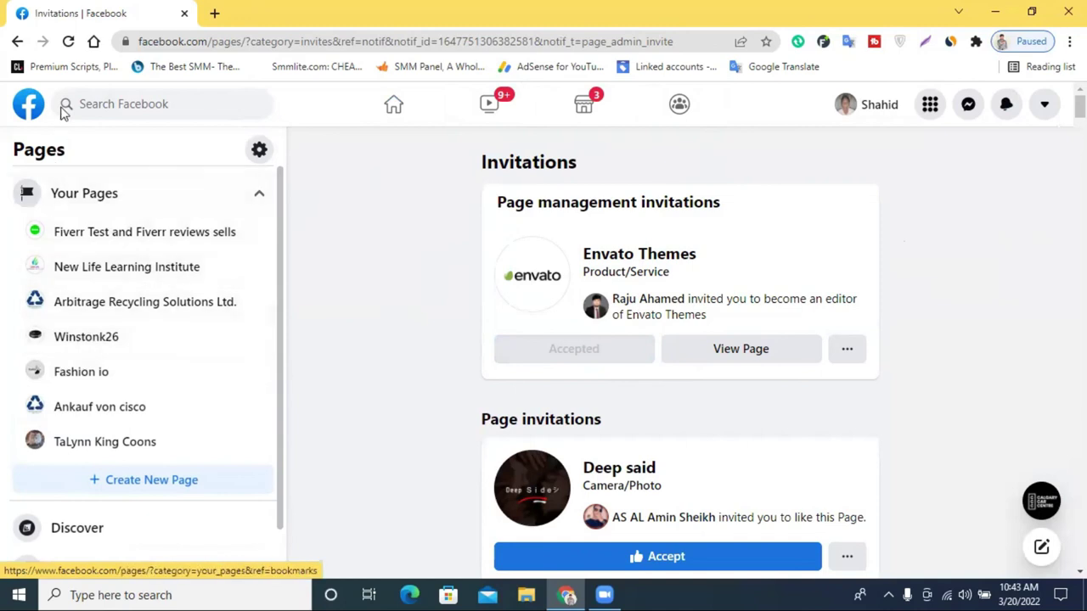
{"action": "left_click", "coordinate": [68, 42]}
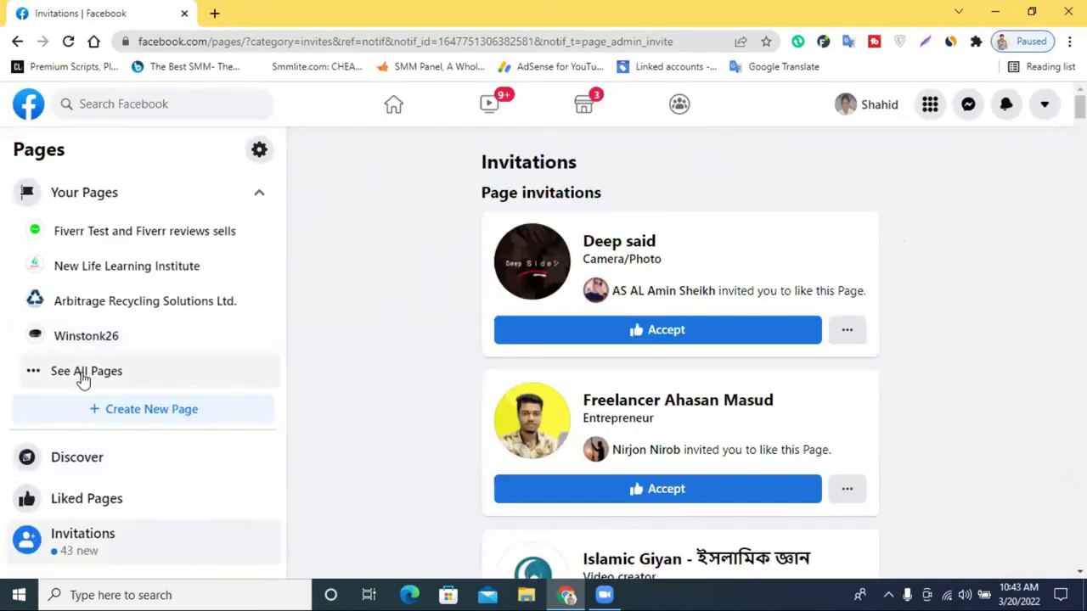
Step: Expand the complete list of managed pages and open the Envato Themes page
{"action": "left_click", "coordinate": [84, 372]}
{"action": "scroll", "coordinate": [140, 380], "scroll_direction": "down", "scroll_amount": 1}
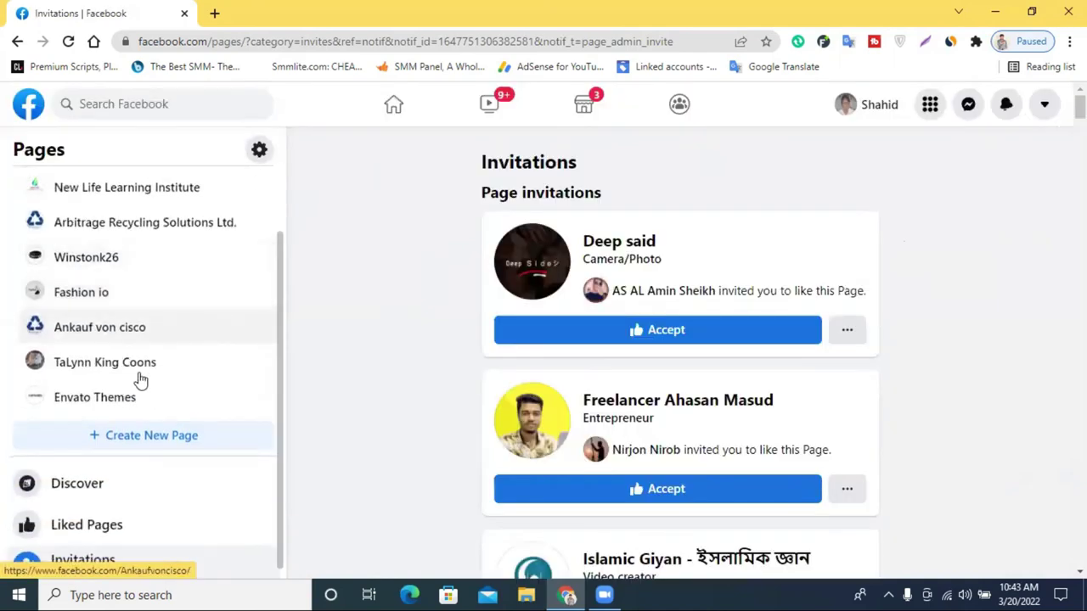
{"action": "left_click", "coordinate": [93, 401]}
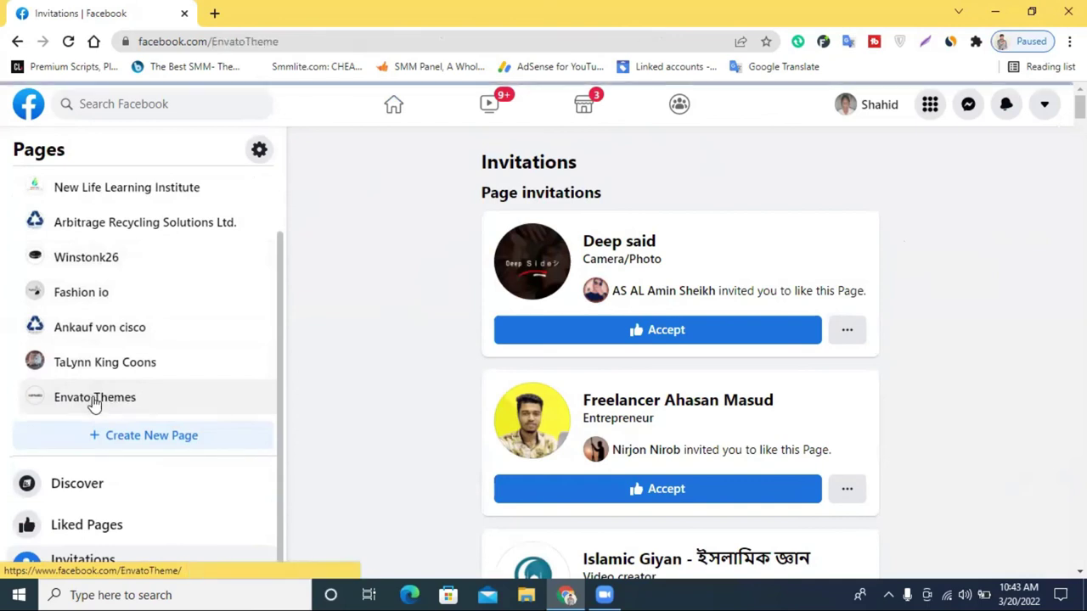